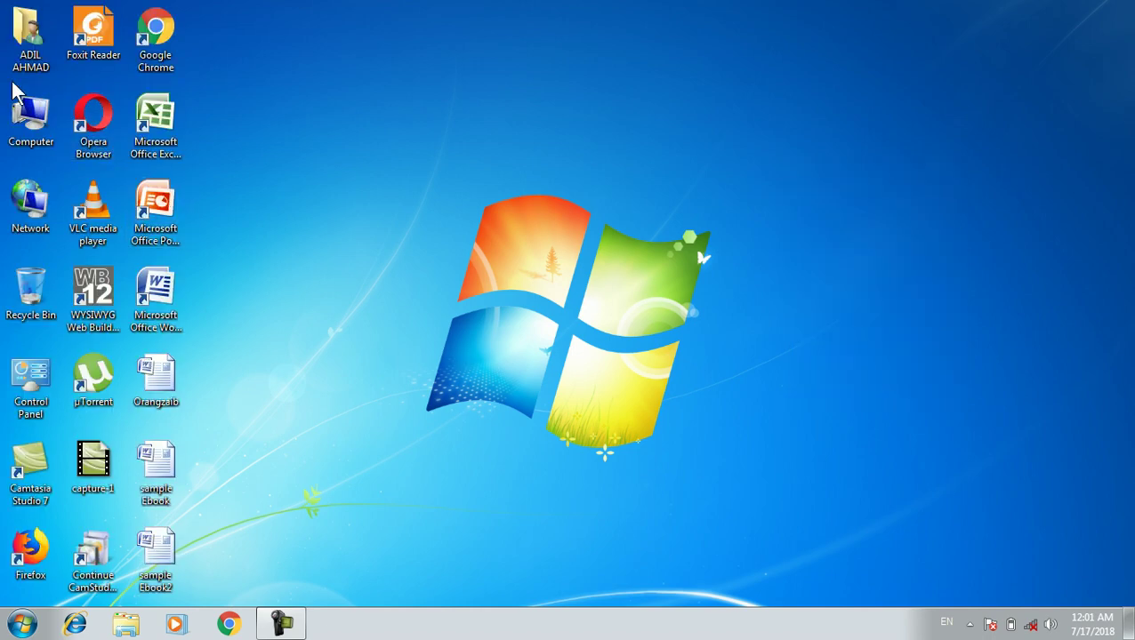
Step: Search the installed programs for coreldraw, then close the search and refresh the desktop
key("super")
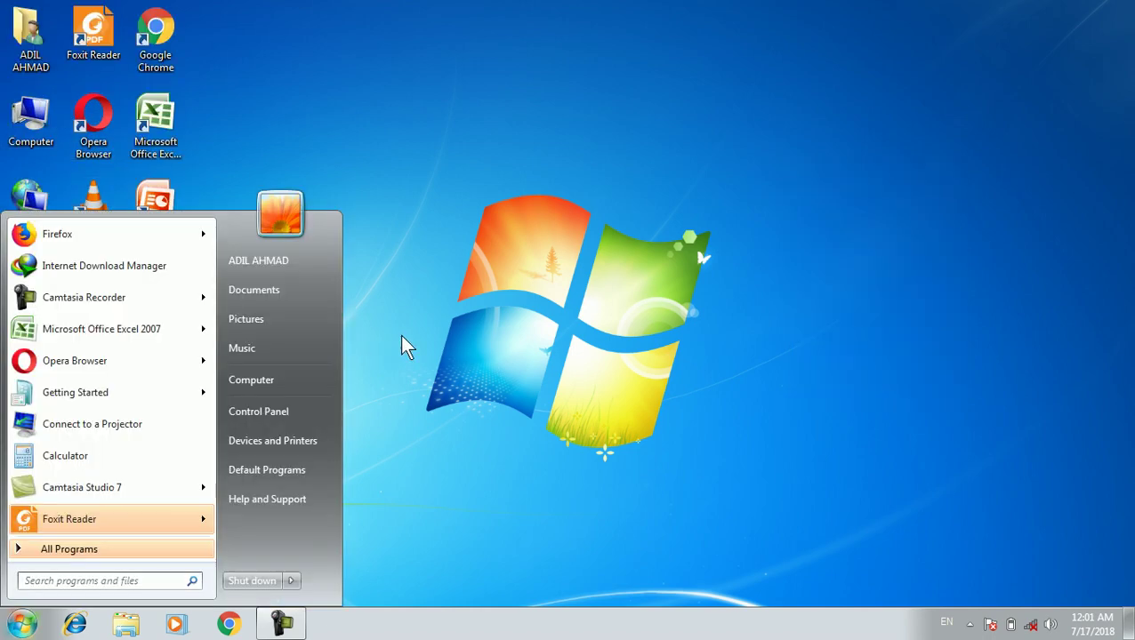
type("coreldraw")
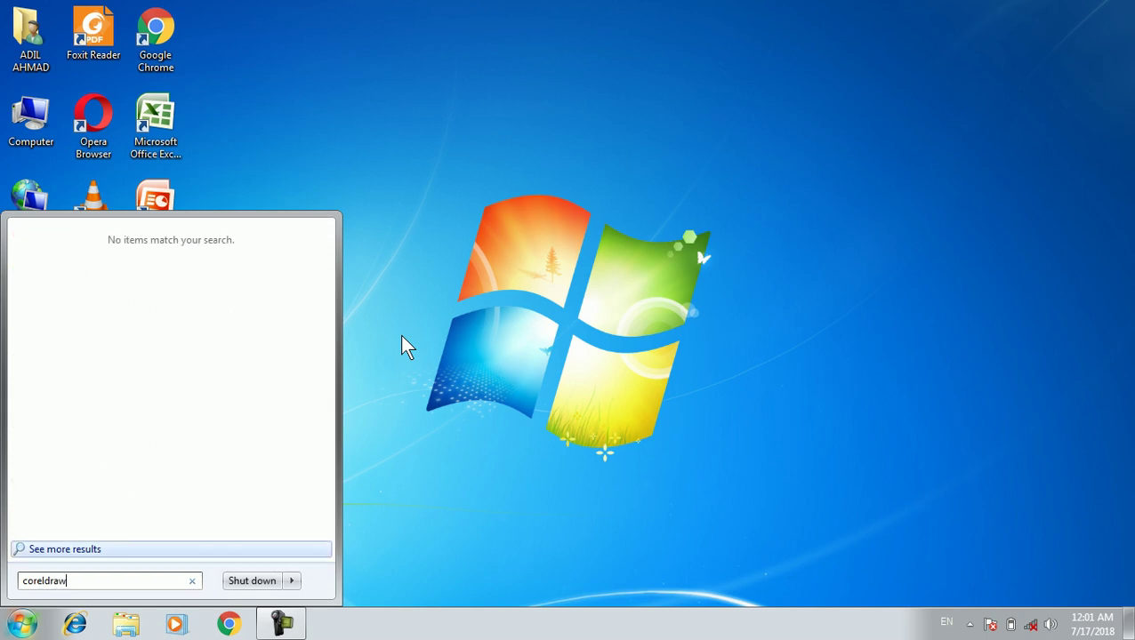
left_click(831, 298)
right_click(784, 114)
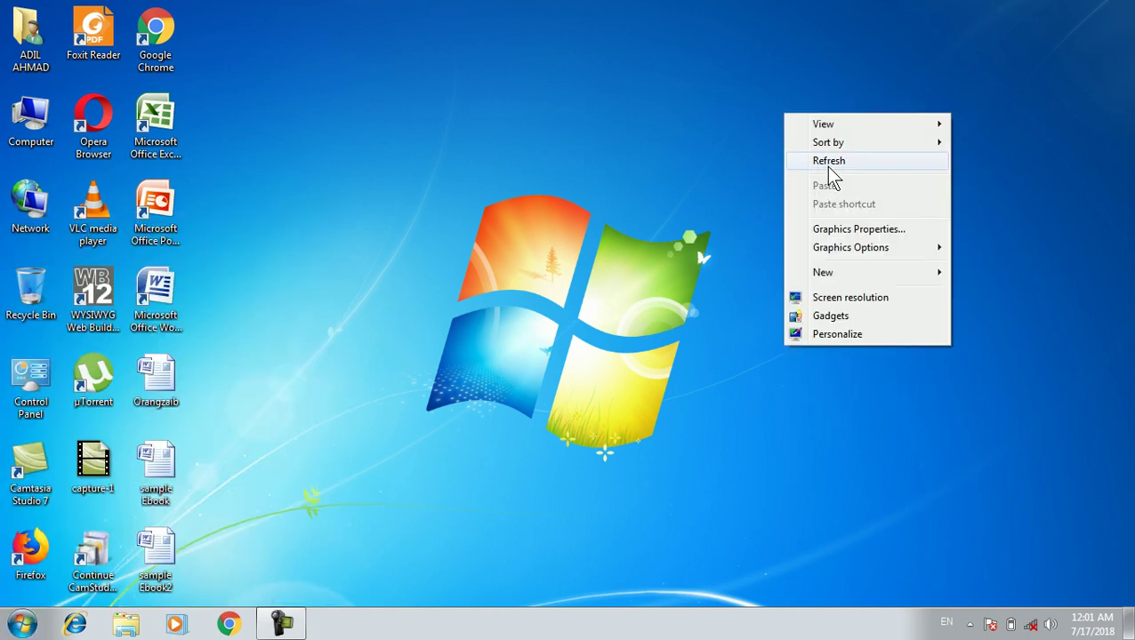
left_click(829, 163)
Step: Open the Softwares folder on the New Volume (D:) drive
double_click(31, 120)
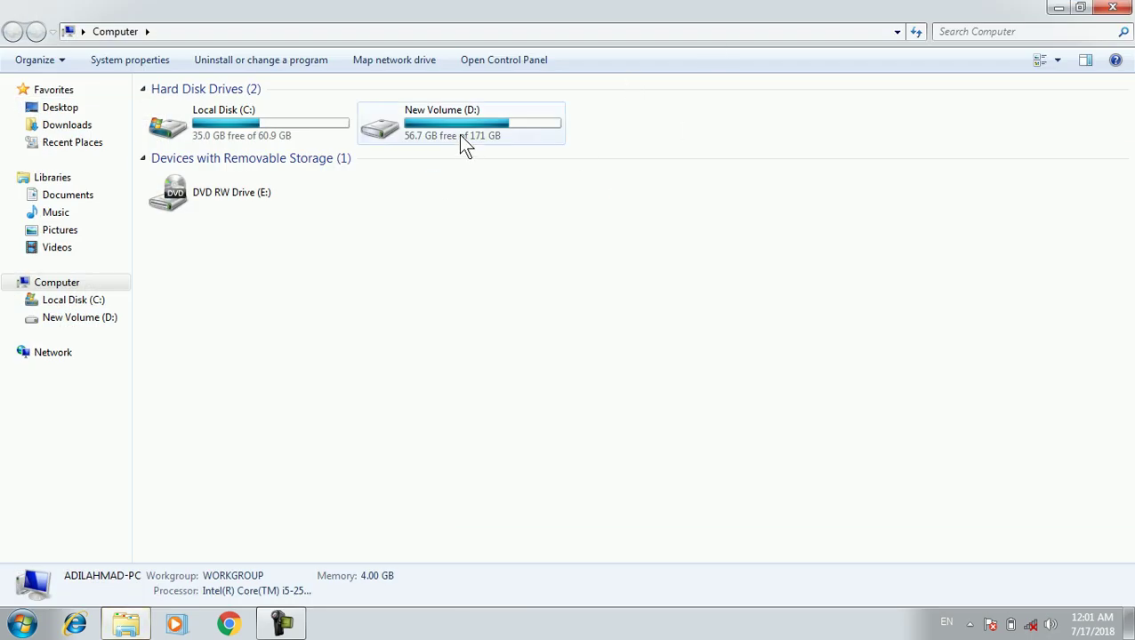
double_click(460, 139)
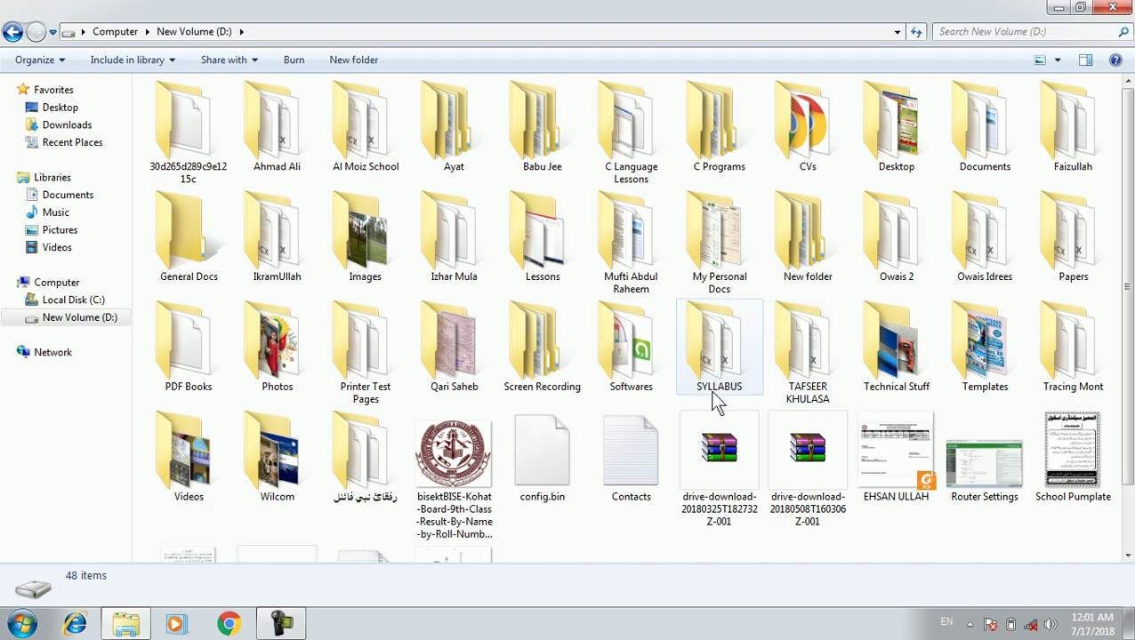
left_click(611, 355)
double_click(612, 356)
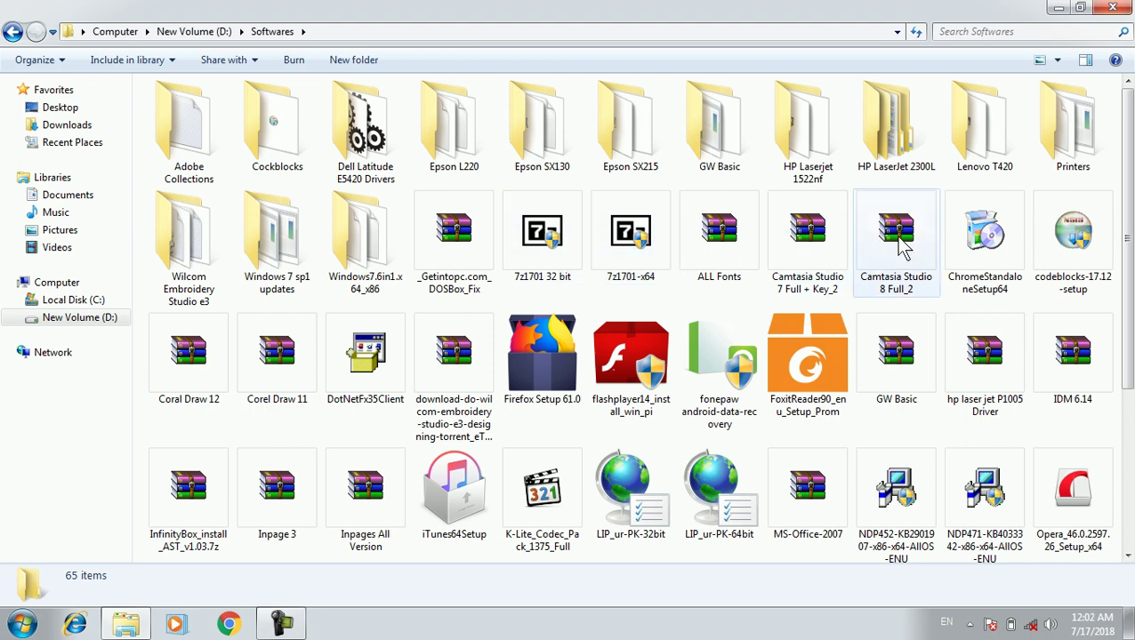
double_click(191, 360)
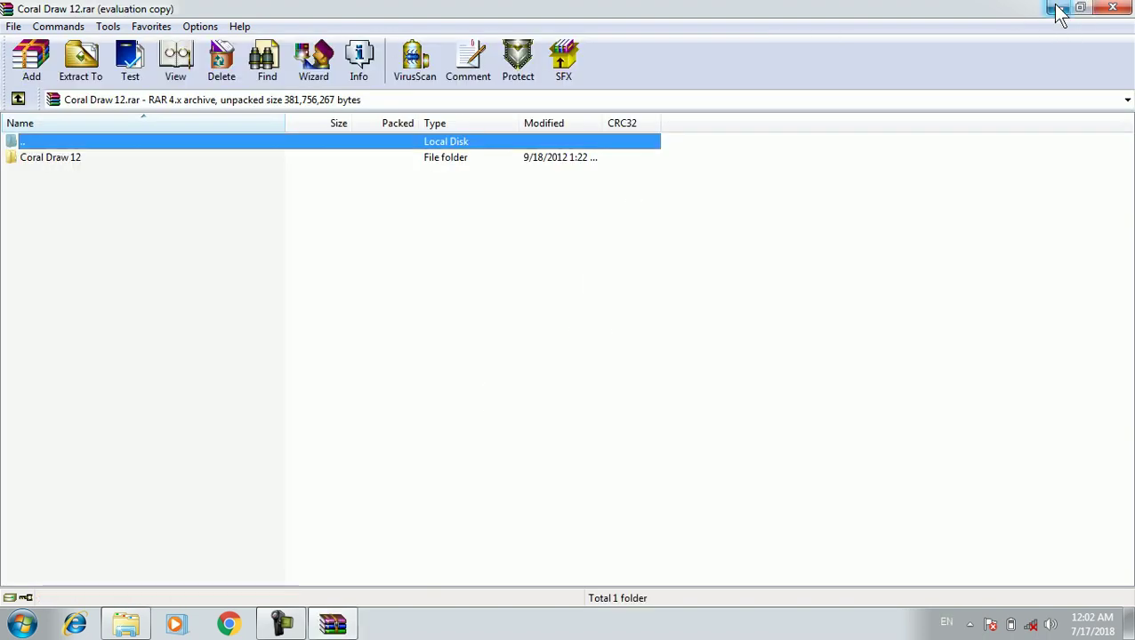
left_click(1112, 8)
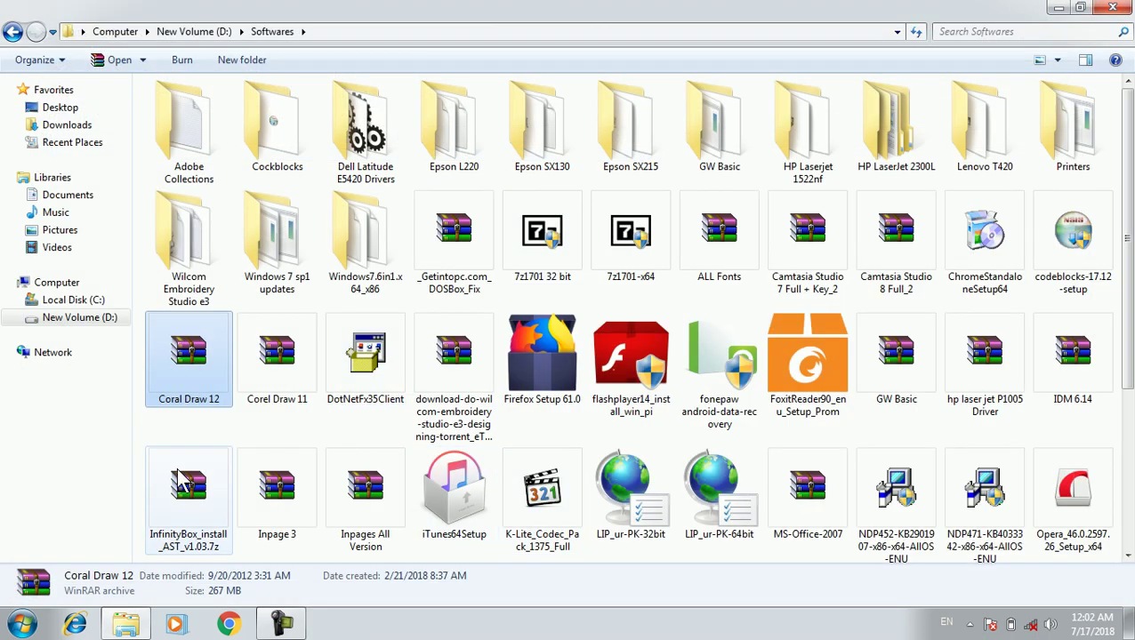
right_click(194, 366)
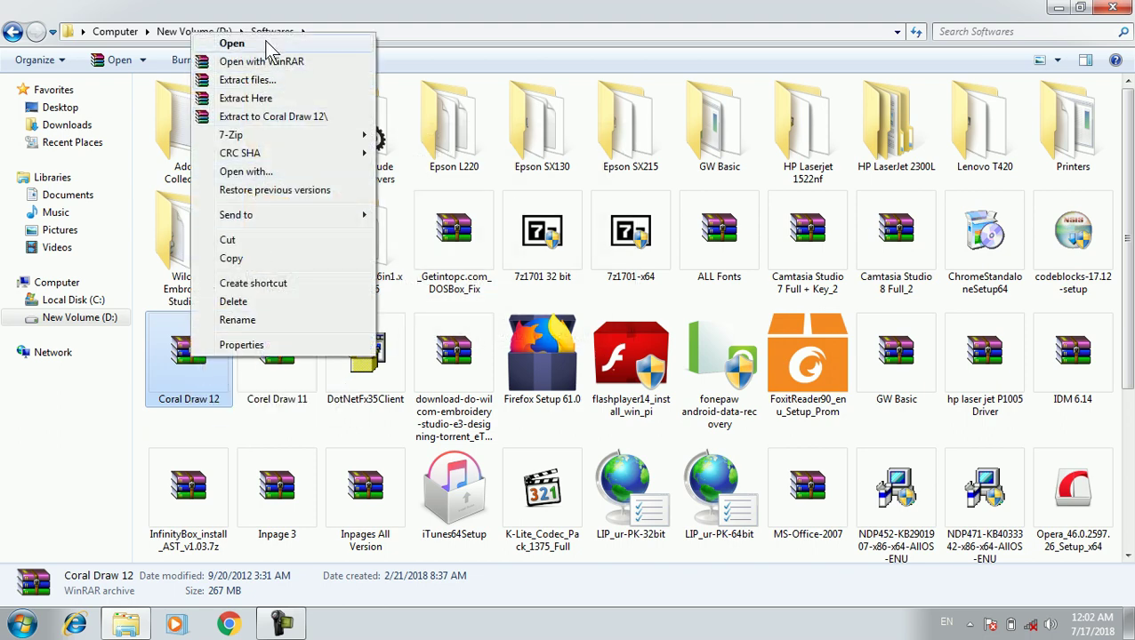
left_click(462, 13)
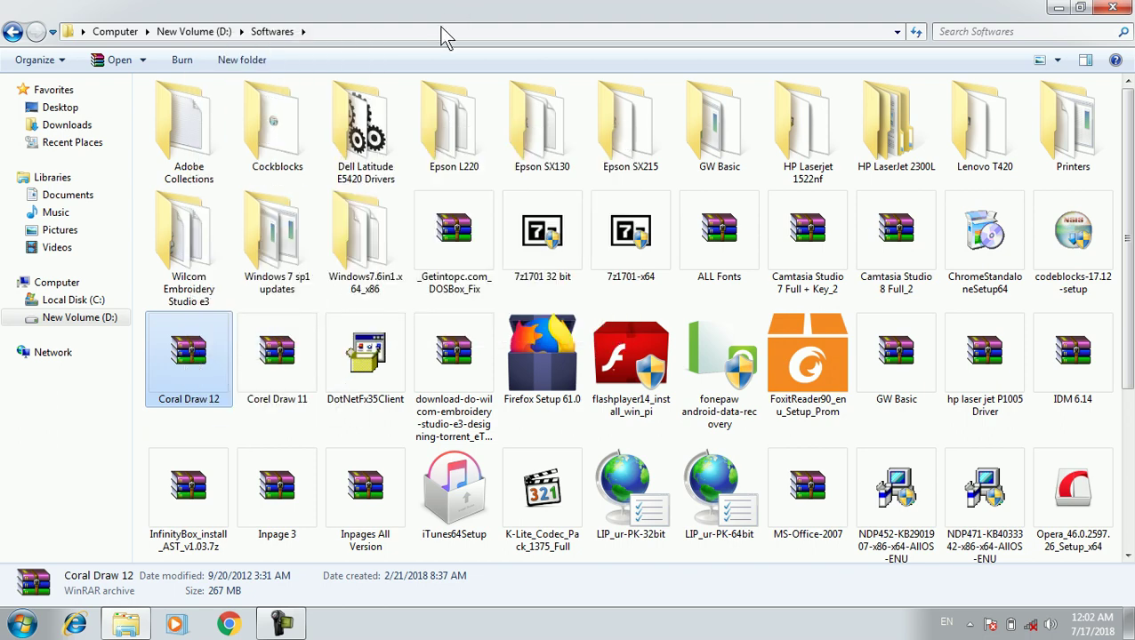
Step: Open serial.txt from the folder inside the Coral Draw 12 archive, select the serial number and put the text window out of view
double_click(188, 360)
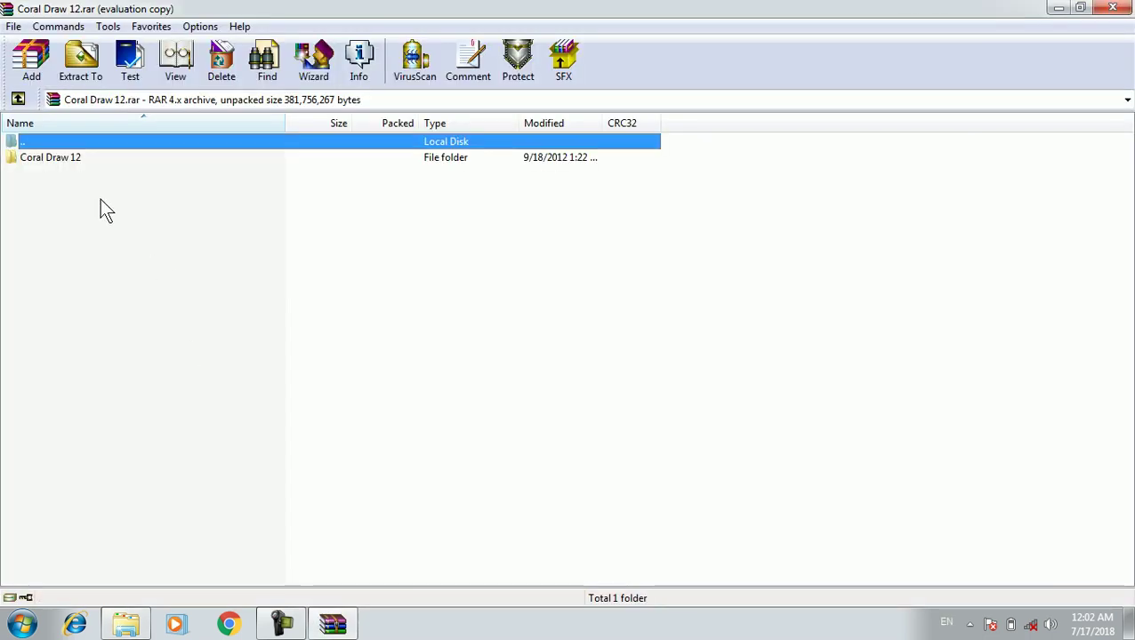
double_click(66, 162)
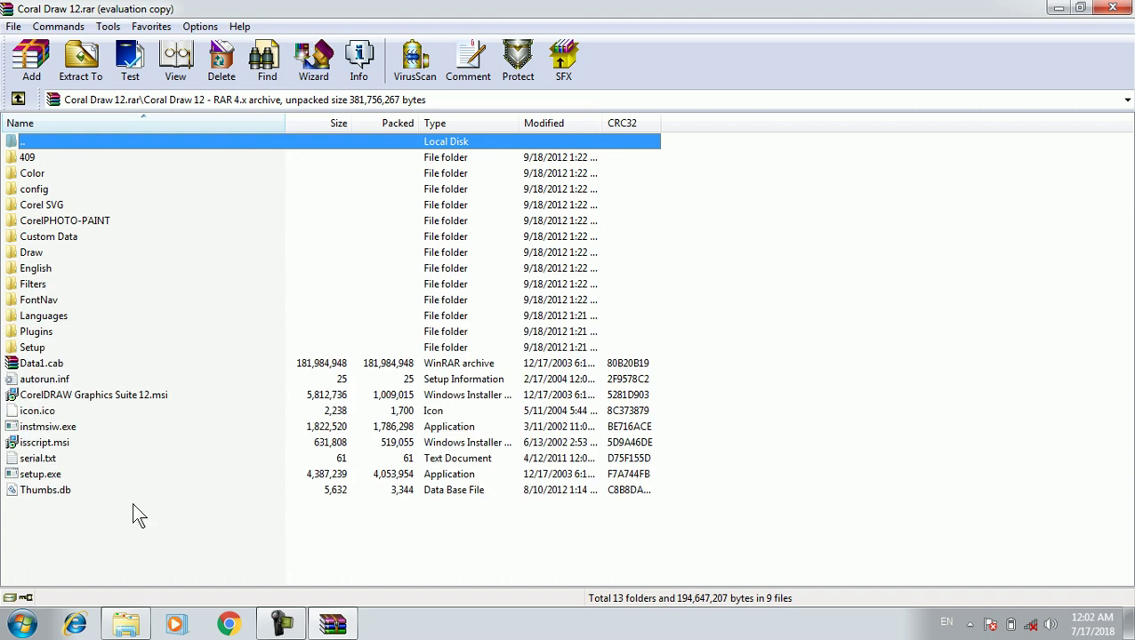
left_click(49, 459)
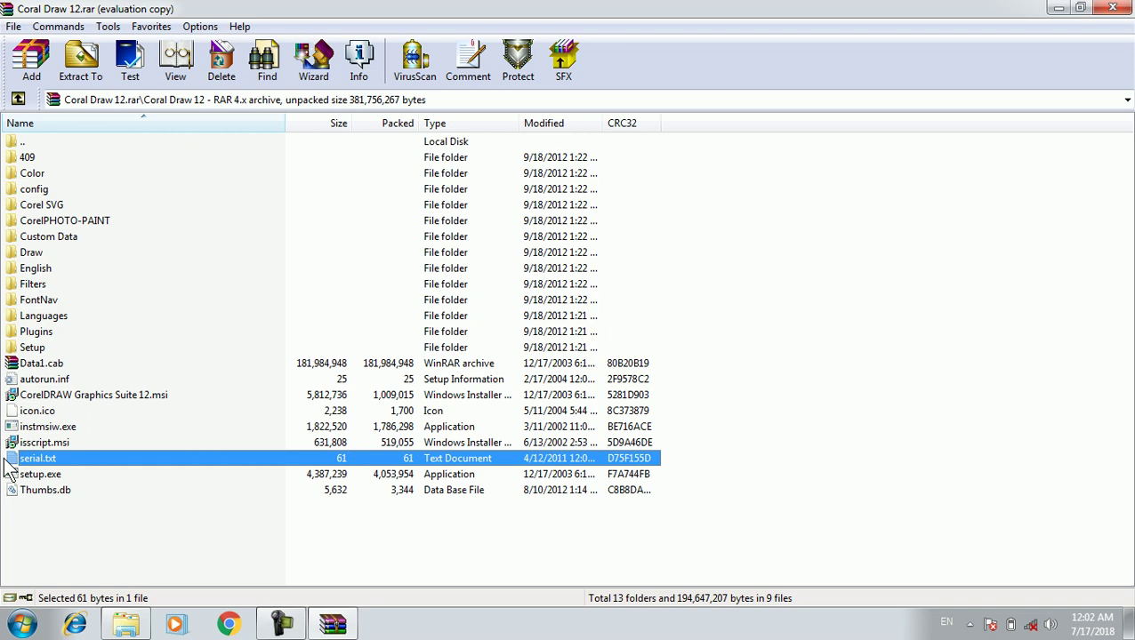
double_click(93, 461)
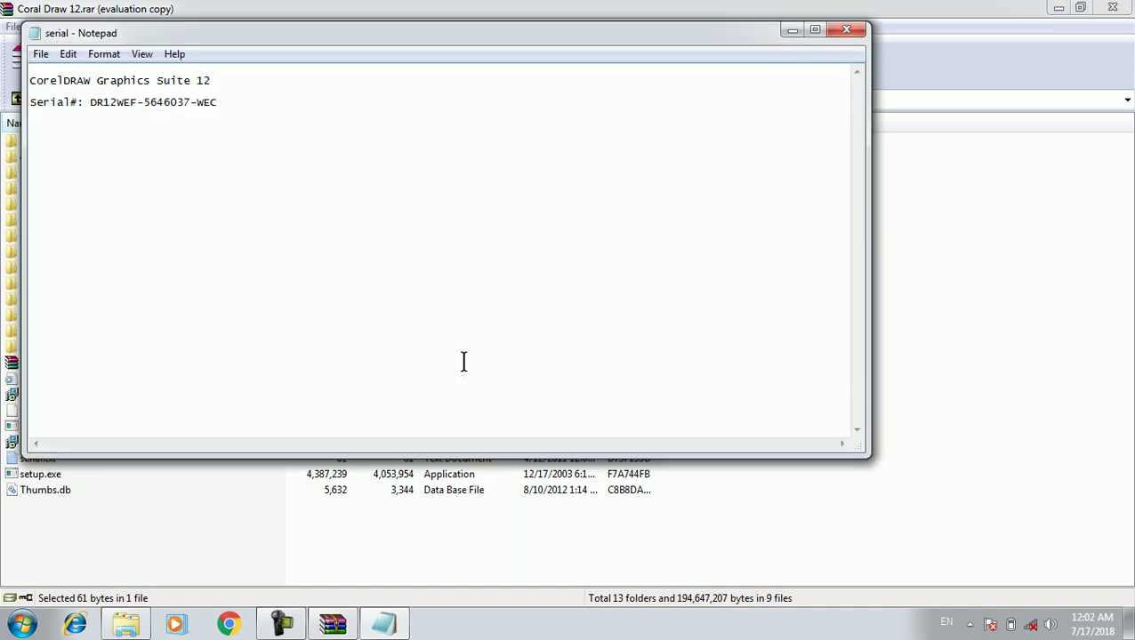
left_click_drag(90, 104, 226, 107)
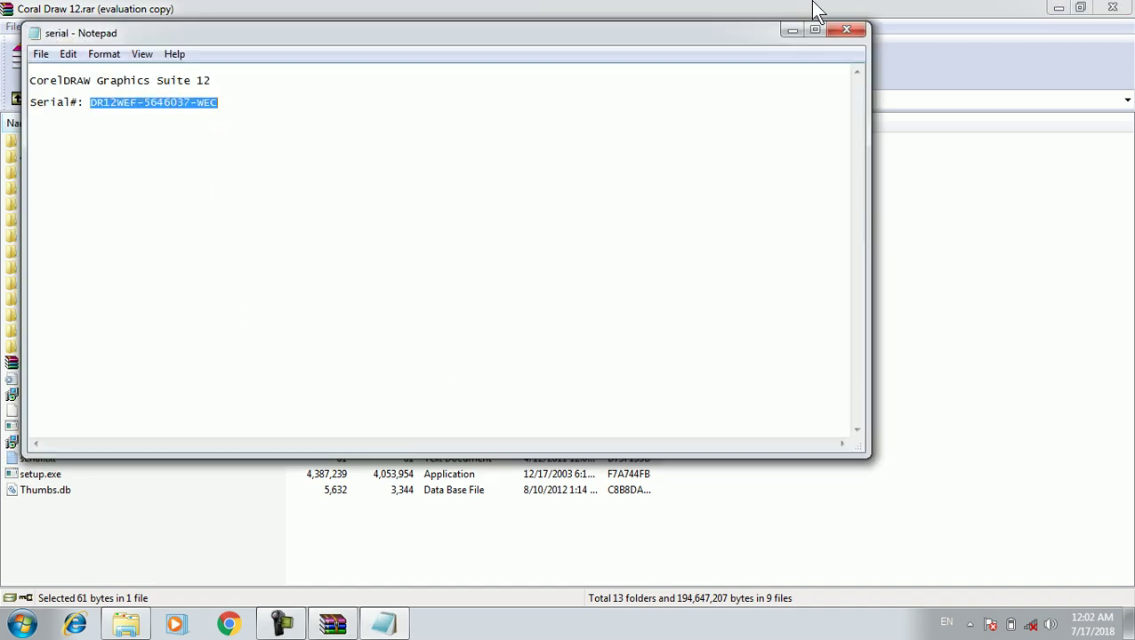
key("alt+F4")
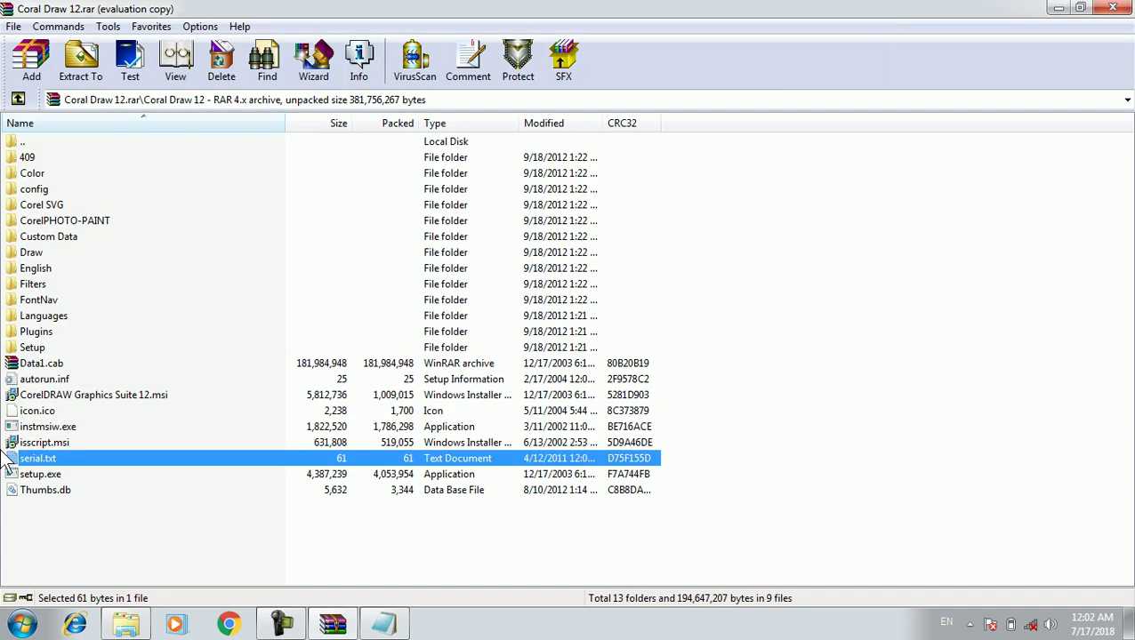
Step: Run setup.exe from the Coral Draw 12 archive and minimize the archive window
left_click(59, 474)
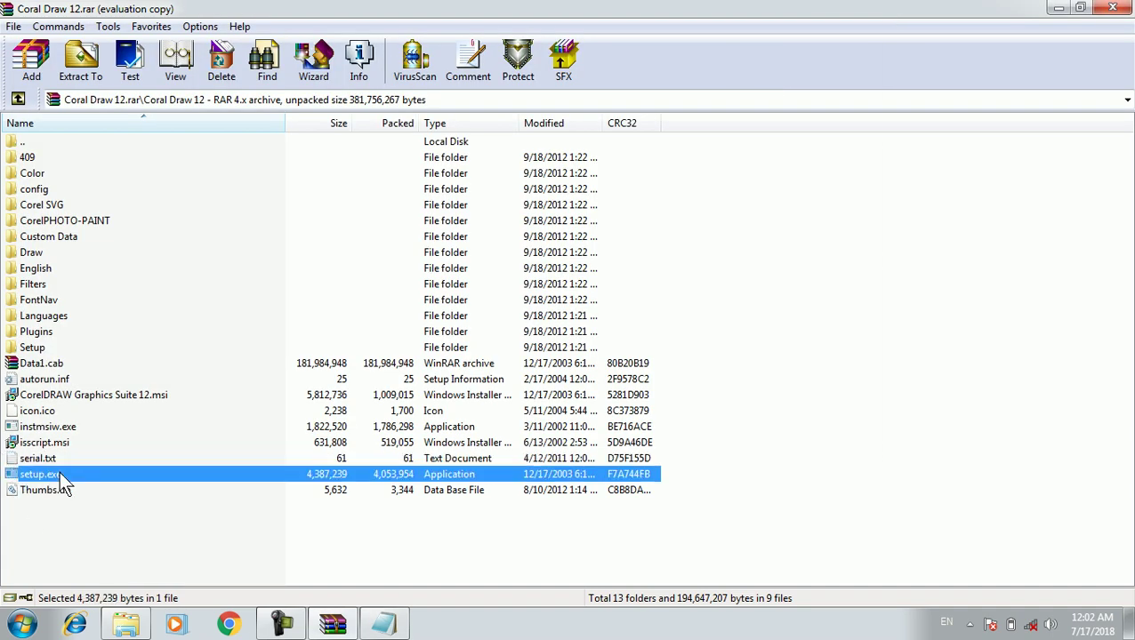
double_click(90, 476)
key("Return")
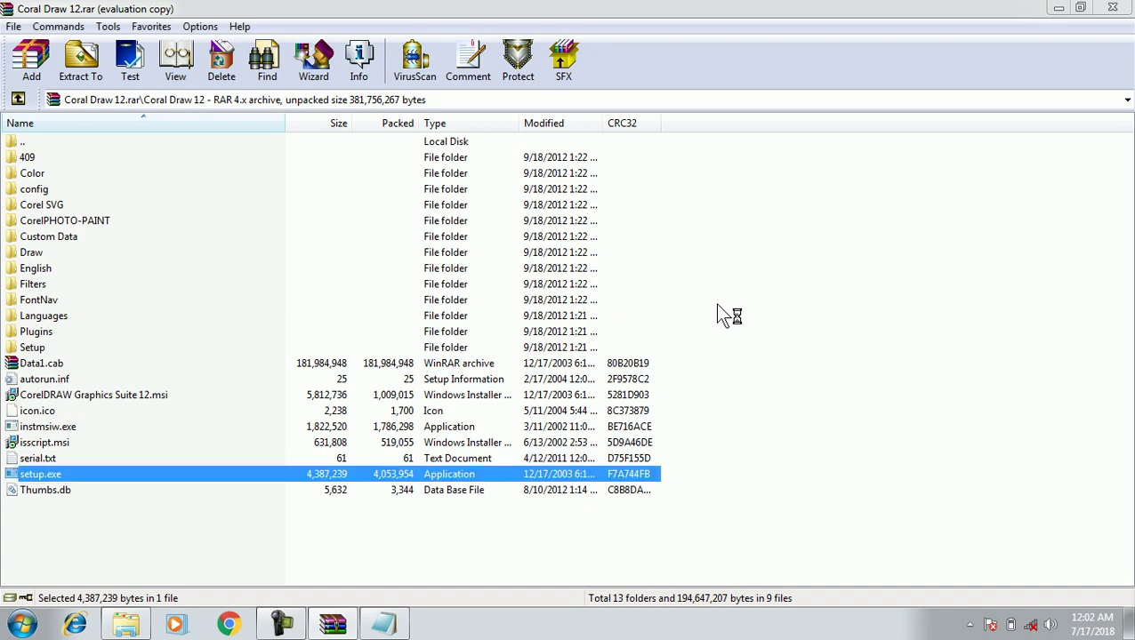
left_click(1059, 11)
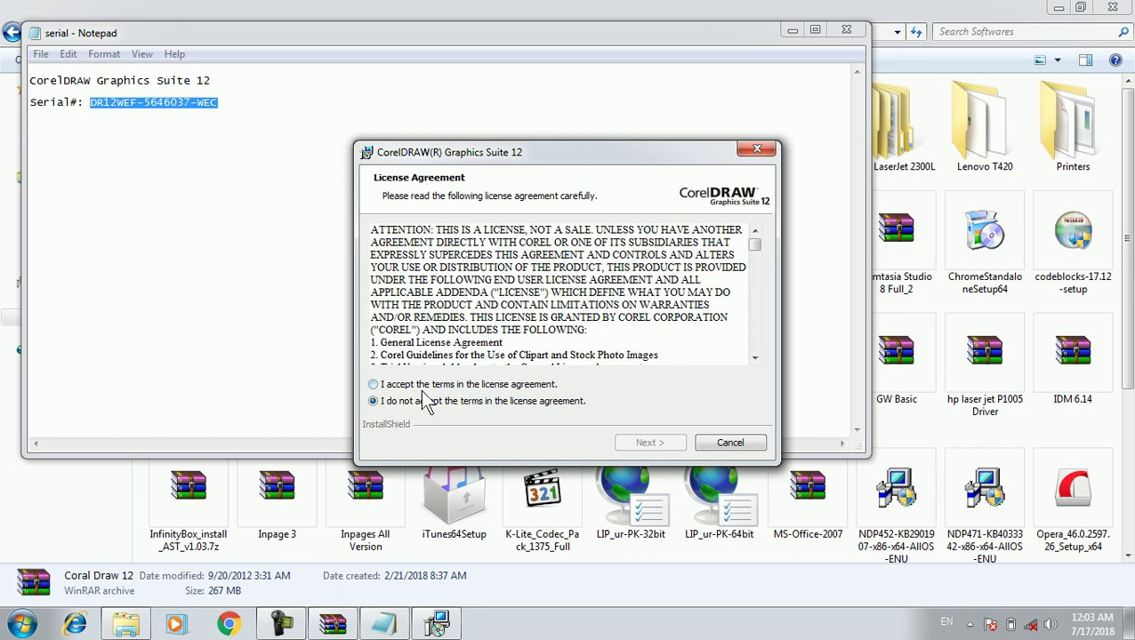
Step: Accept the license agreement terms and enter UNITED as the organization in the customer information
left_click(435, 385)
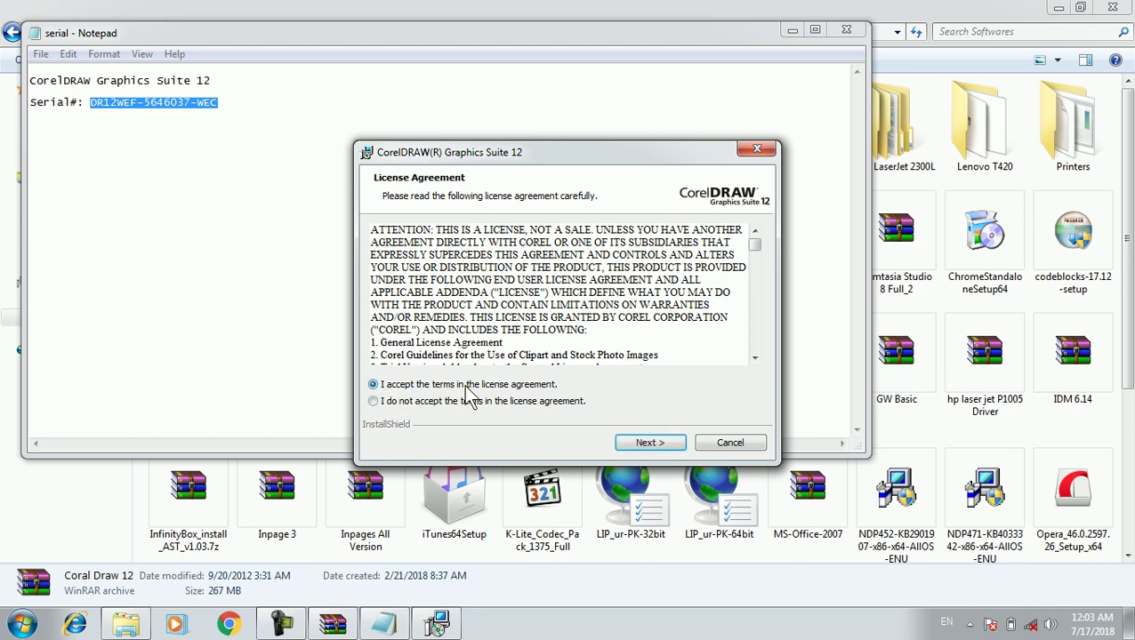
left_click(649, 442)
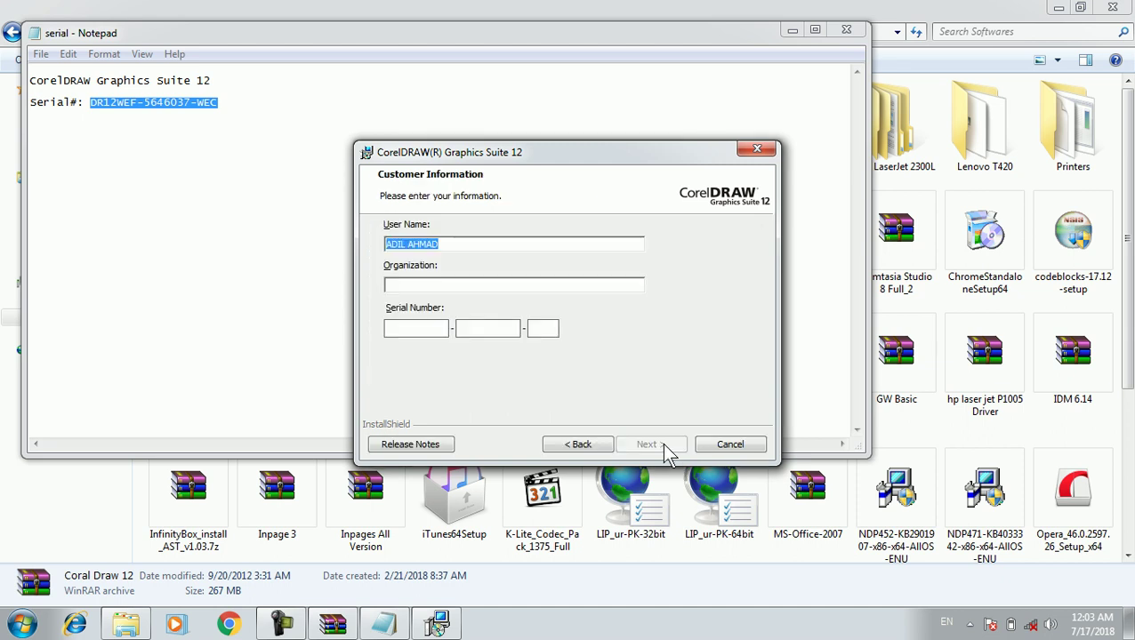
left_click(504, 286)
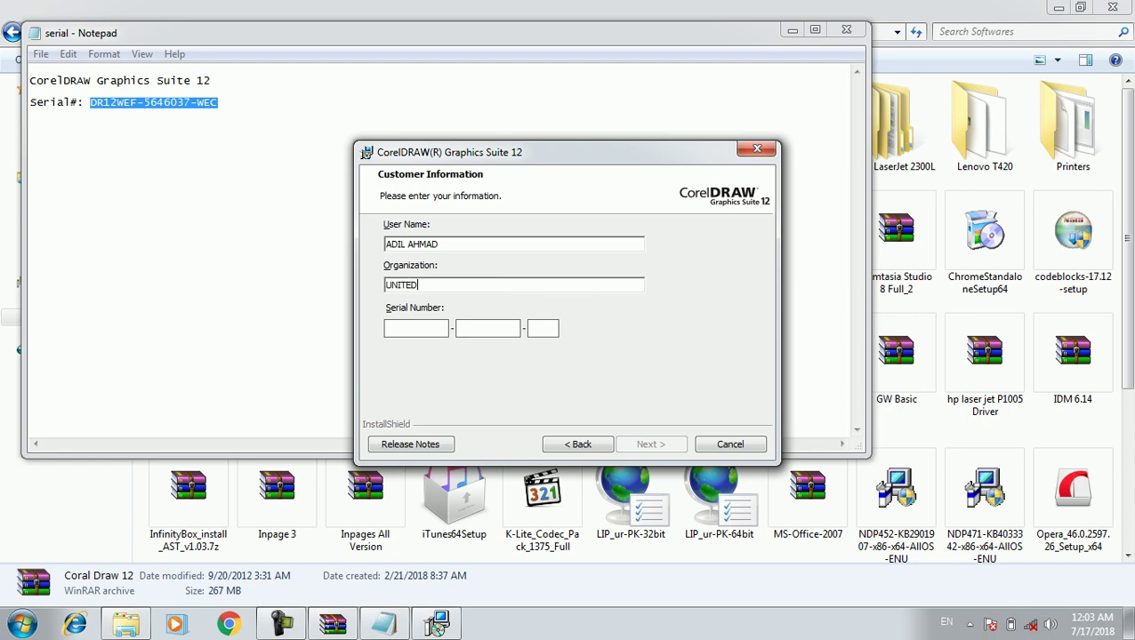
Step: Copy the first group of the serial number from the serial text file into the first Serial Number field of the installer
left_click(249, 14)
left_click(383, 626)
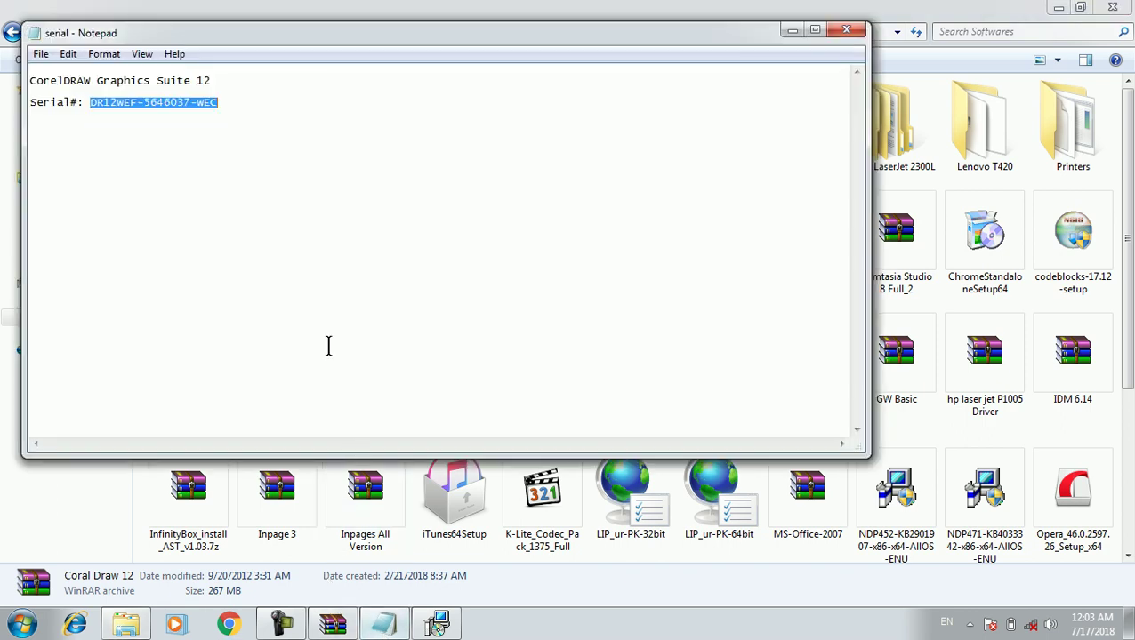
left_click(102, 105)
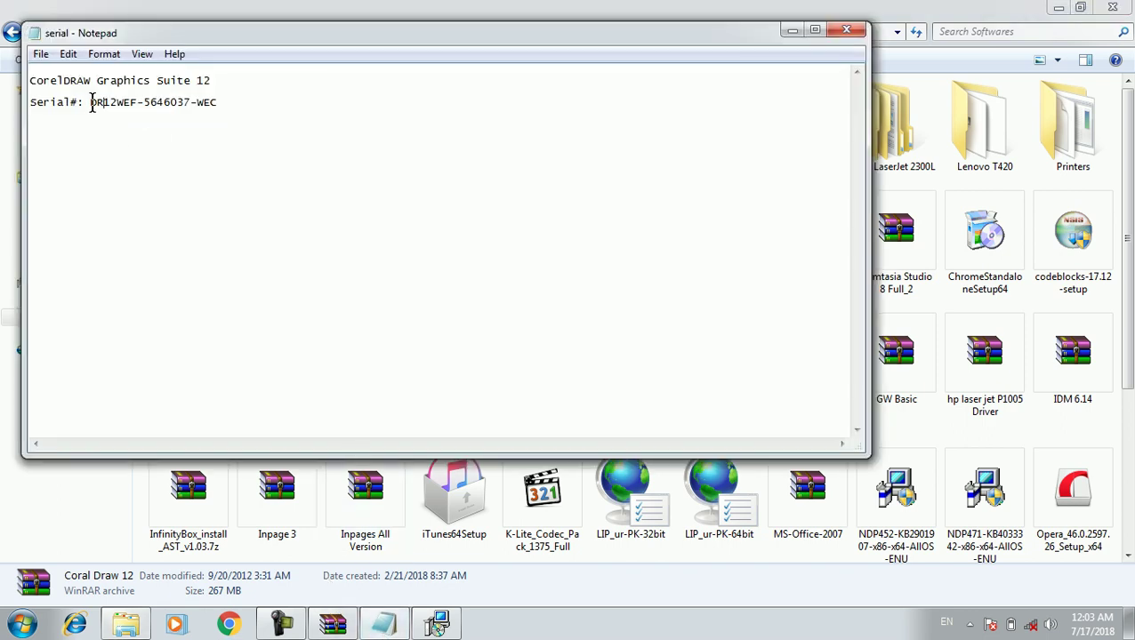
double_click(105, 105)
key("ctrl+c")
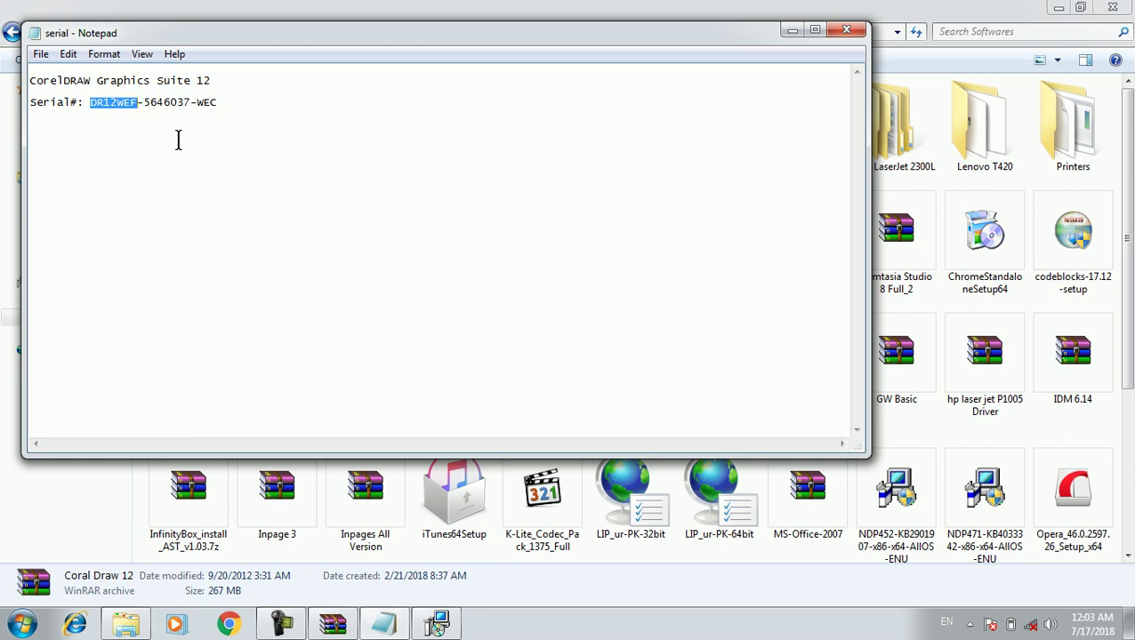
key("alt+Tab")
key("alt+Tab")
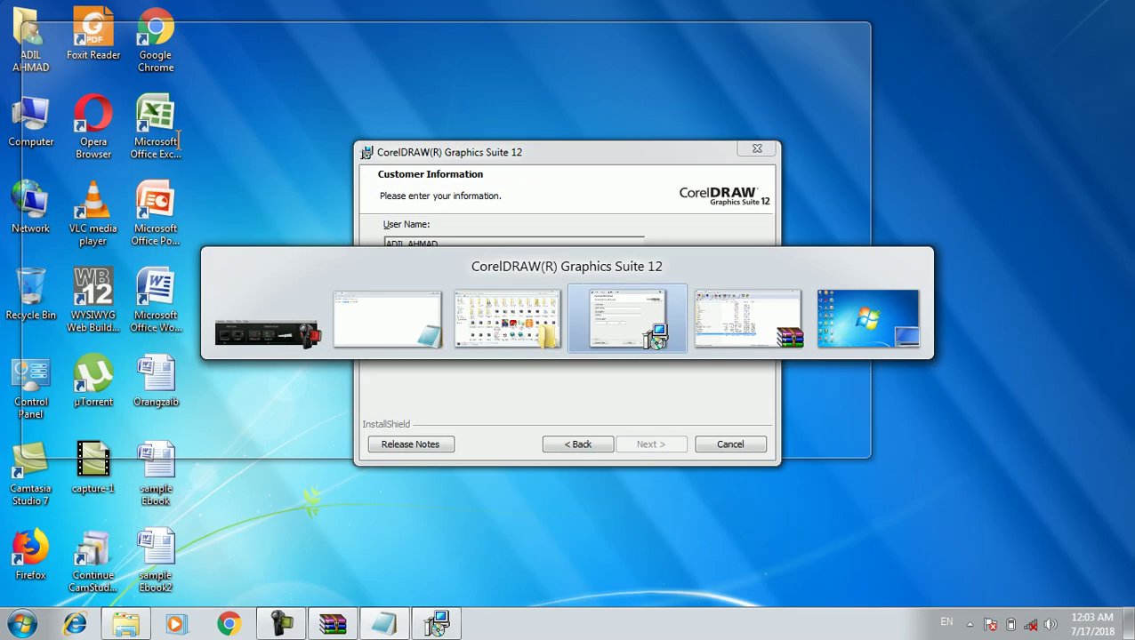
key("Tab")
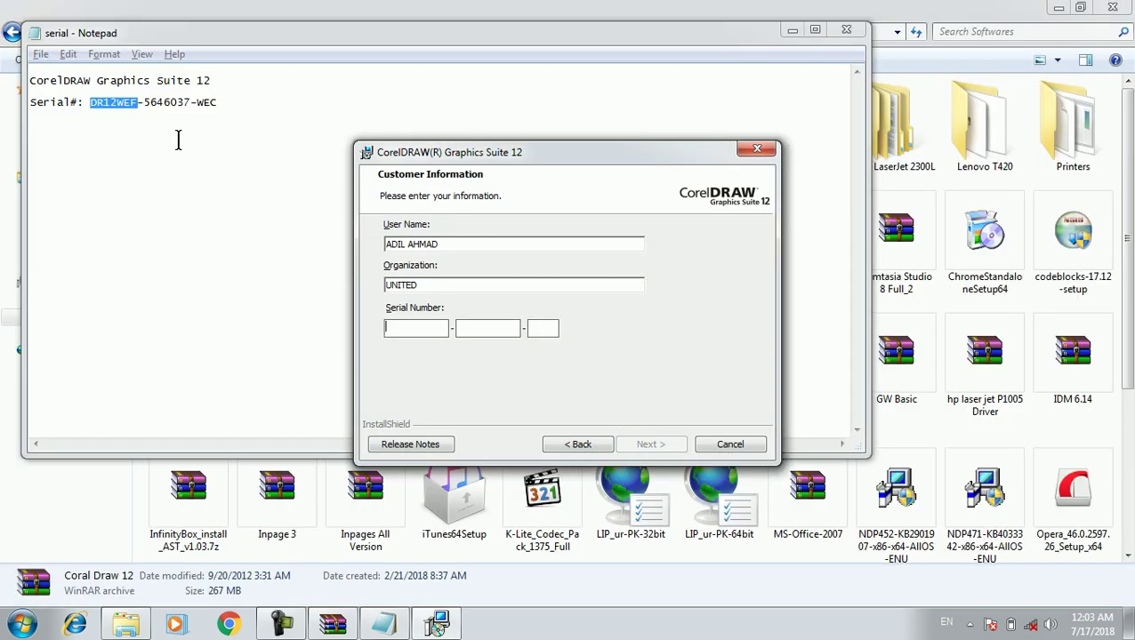
key("ctrl+v")
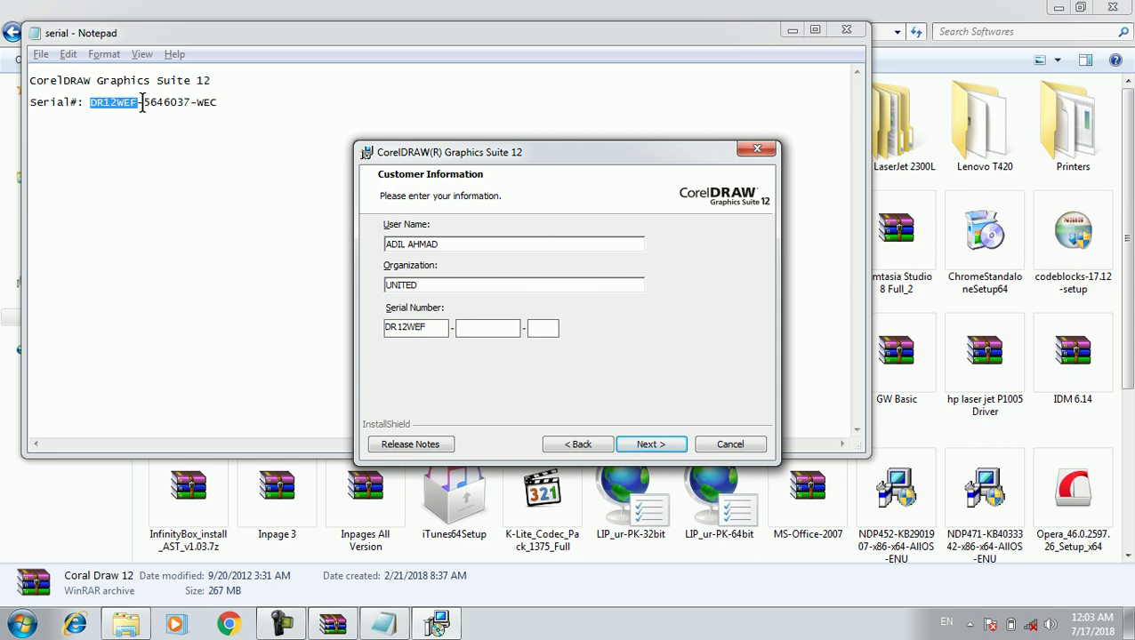
Step: Copy the middle group of the serial number from the text file into the second Serial Number field
left_click_drag(145, 101, 188, 103)
key("ctrl+c")
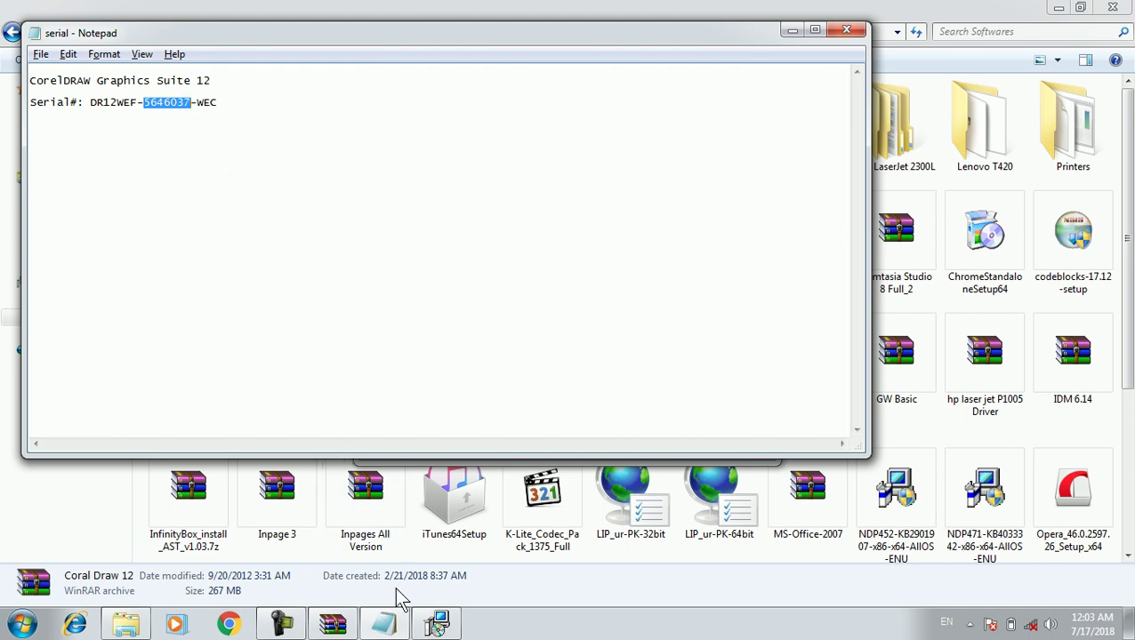
left_click(436, 623)
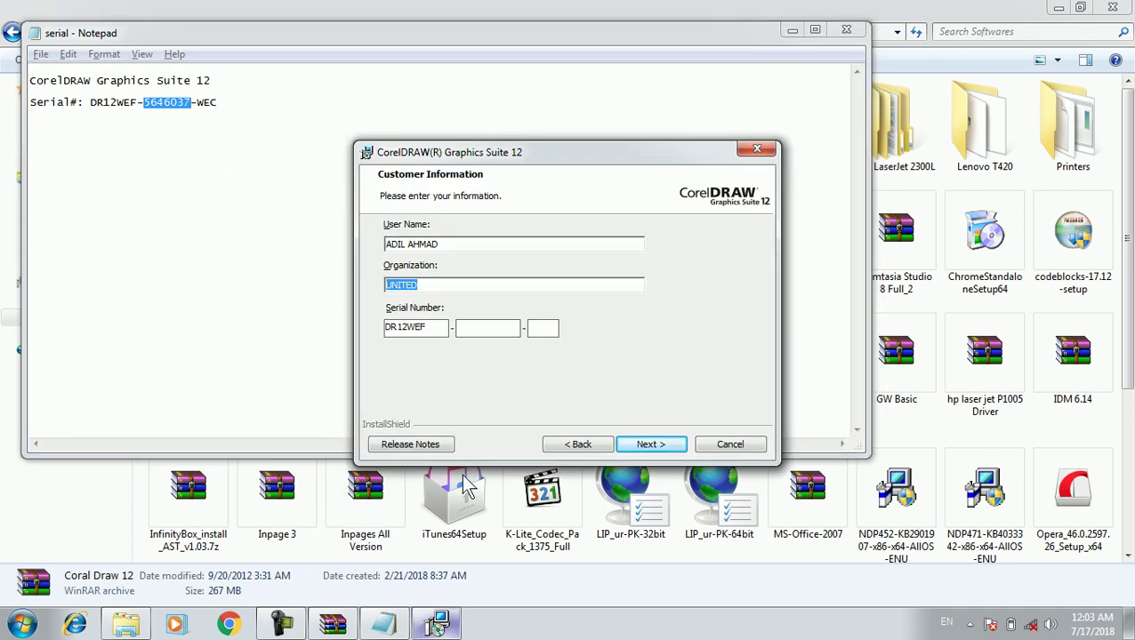
left_click(492, 329)
key("ctrl+v")
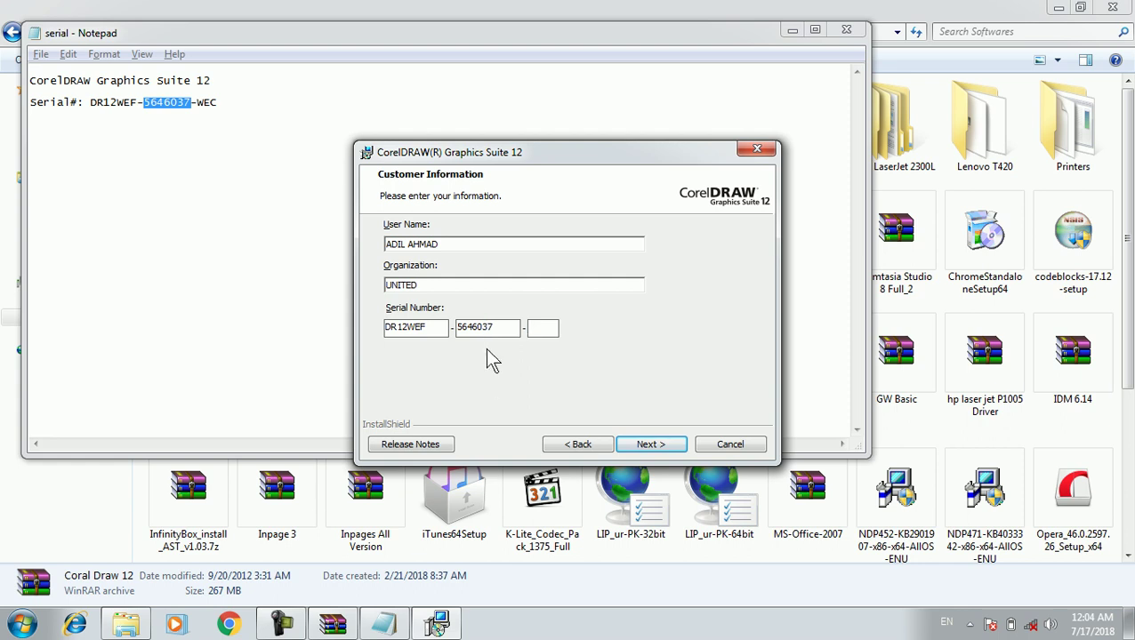
Step: Enter the last group of the serial number in the third Serial Number field and continue the installation
left_click(197, 107)
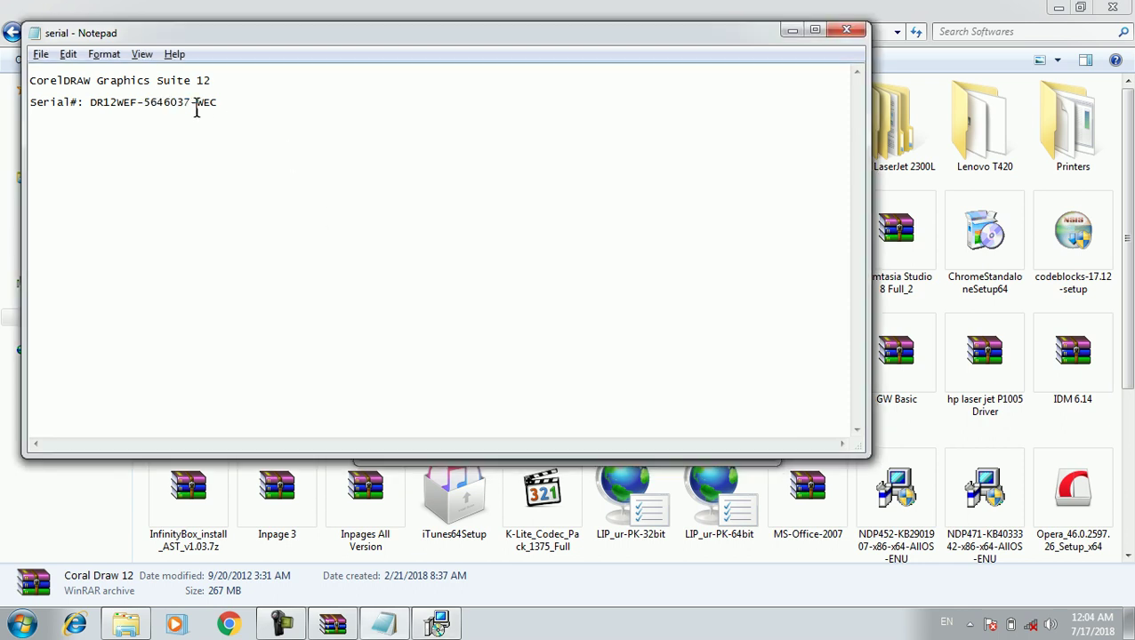
left_click_drag(196, 107, 222, 105)
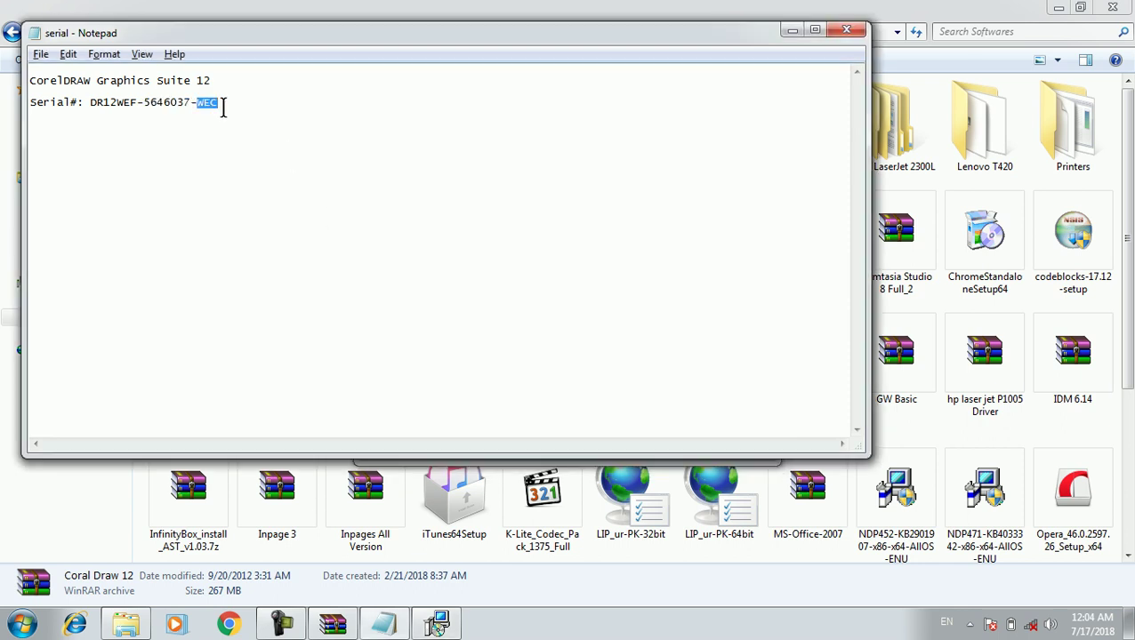
left_click(436, 622)
left_click(537, 329)
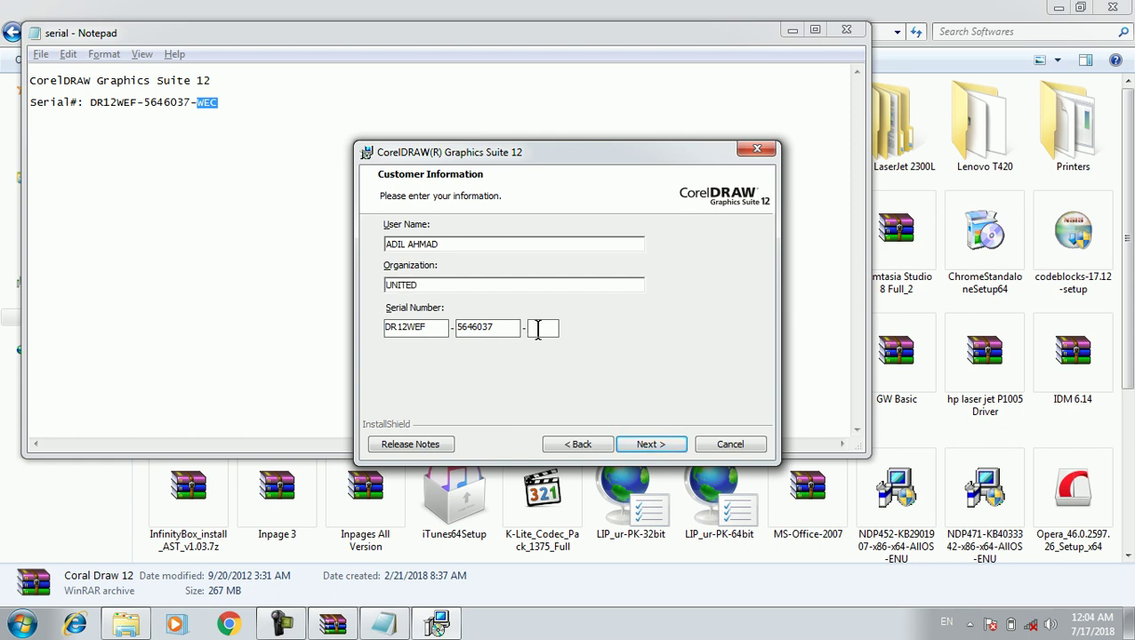
left_click(653, 446)
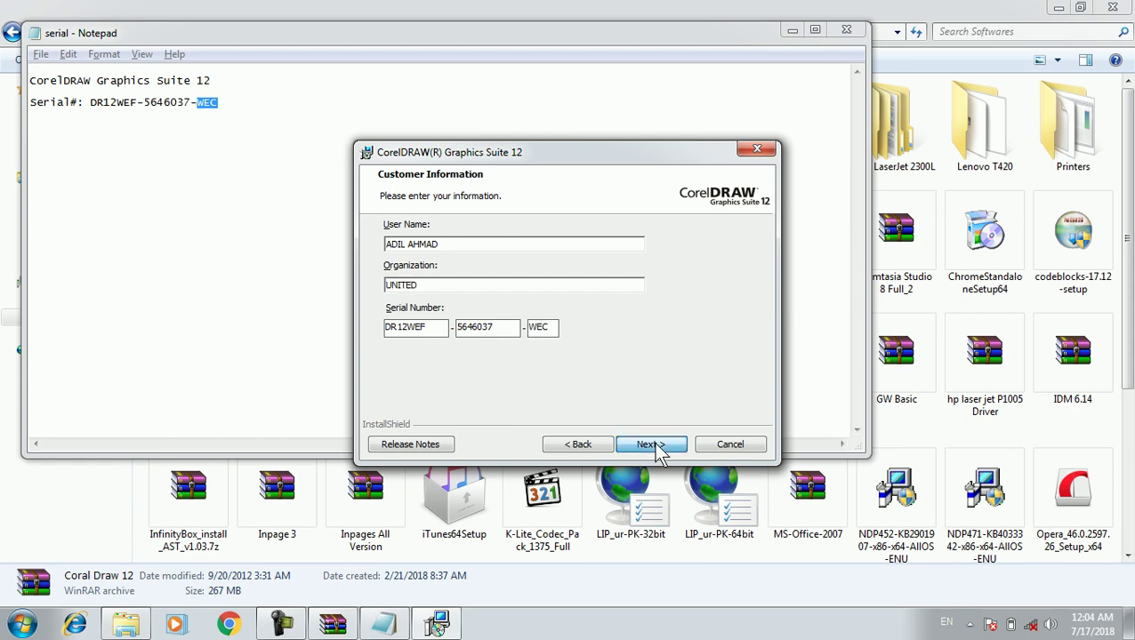
Step: Check the free space on Local Disk (C:) and start the installation to C:\Program Files (x86)\Corel\Corel Graphics 12\
left_click(654, 444)
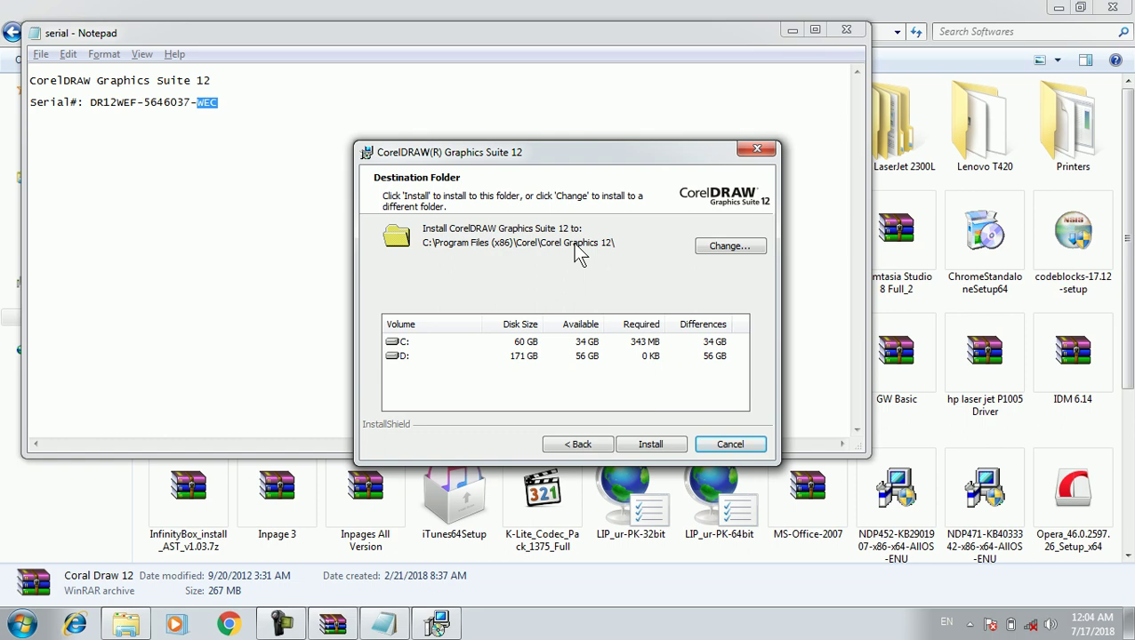
key("super+e")
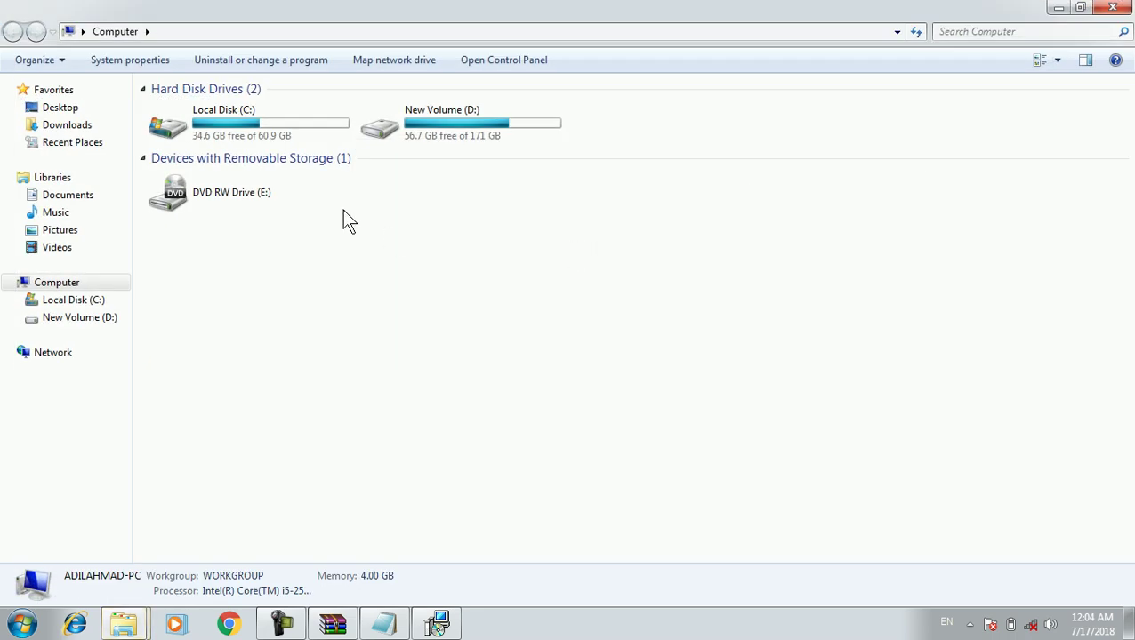
left_click(230, 133)
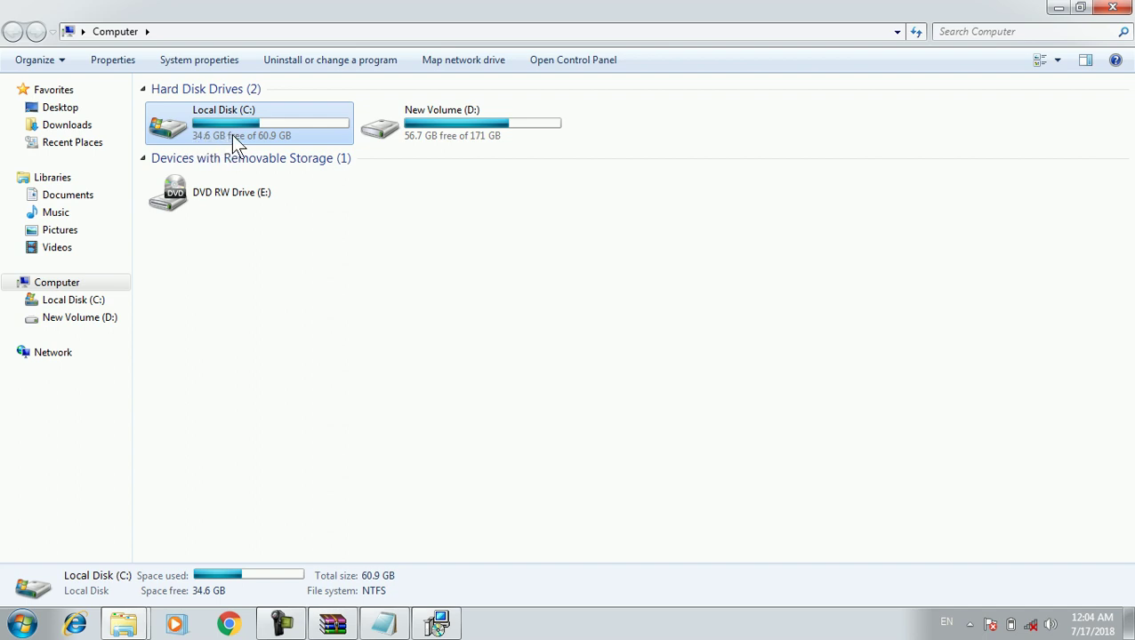
left_click(1112, 7)
left_click(651, 445)
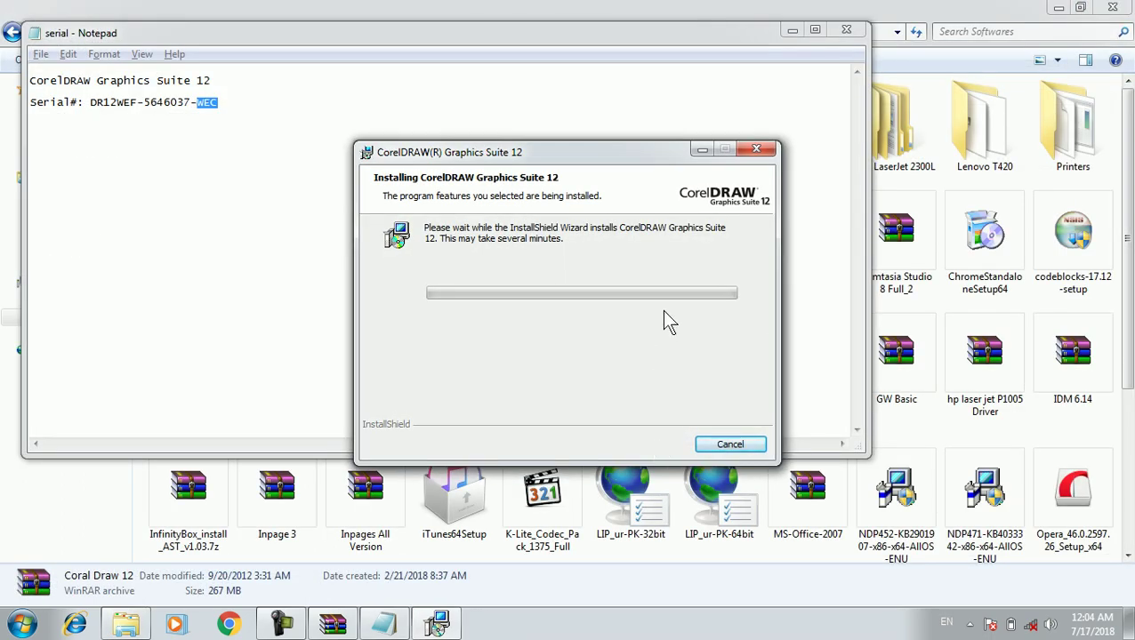
Step: Close the serial text file and the Softwares folder window while the installation runs
left_click(852, 38)
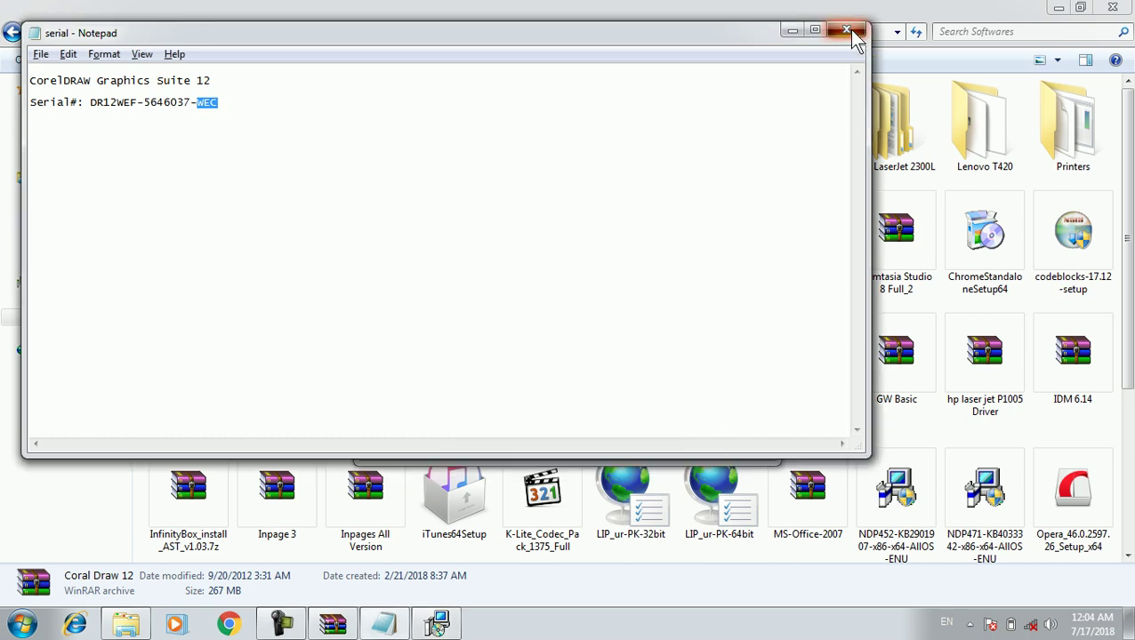
left_click(852, 38)
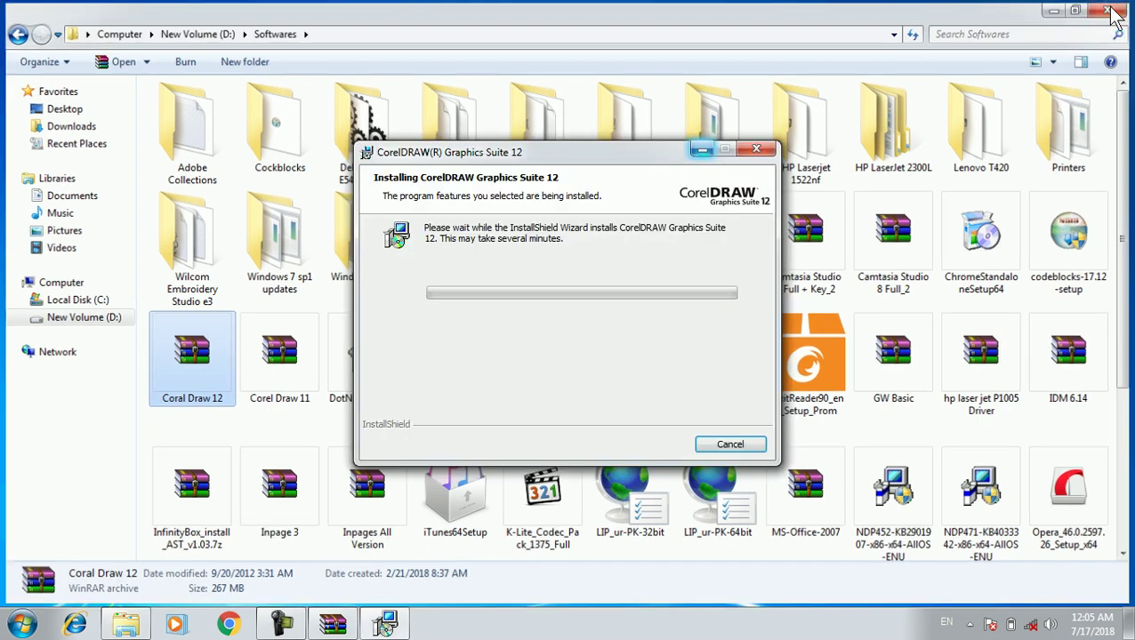
left_click(1110, 16)
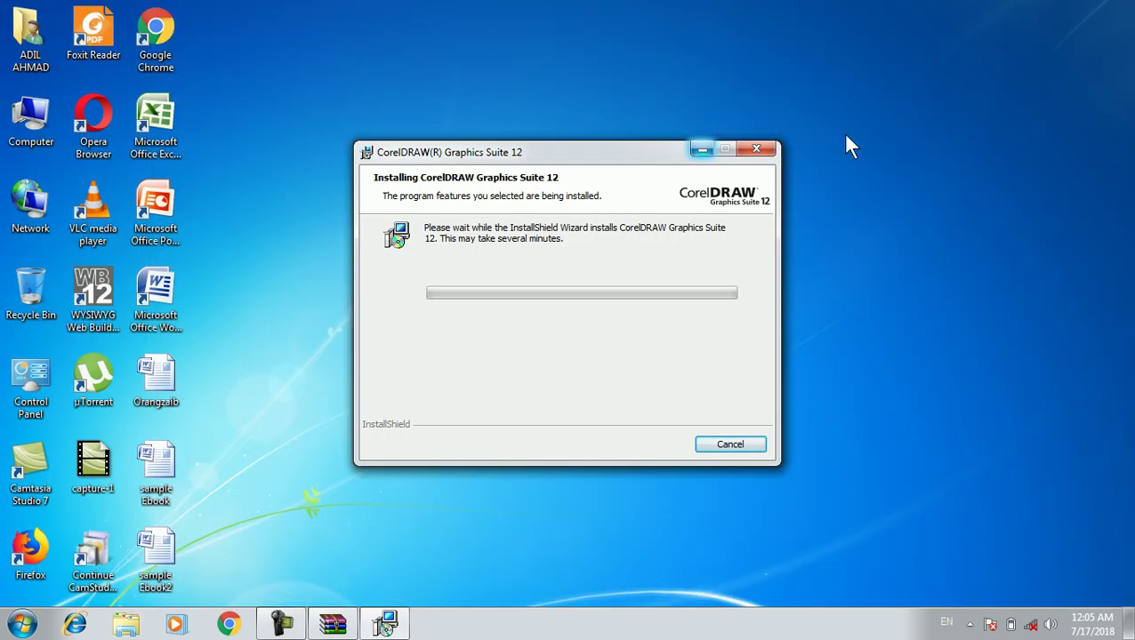
right_click(898, 95)
left_click(905, 141)
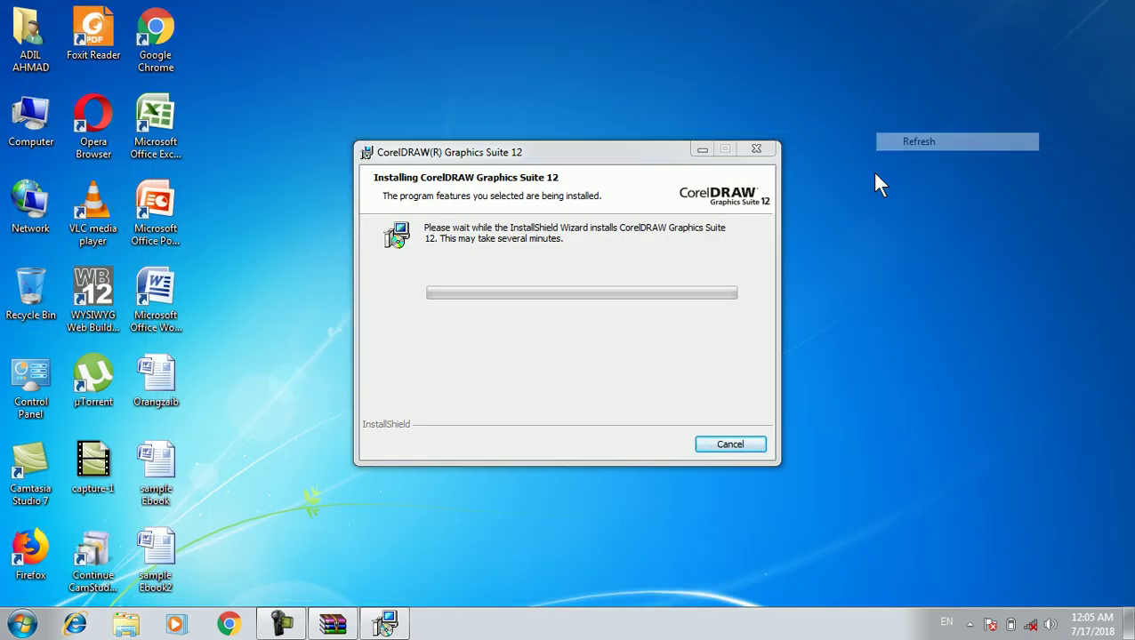
left_click(294, 621)
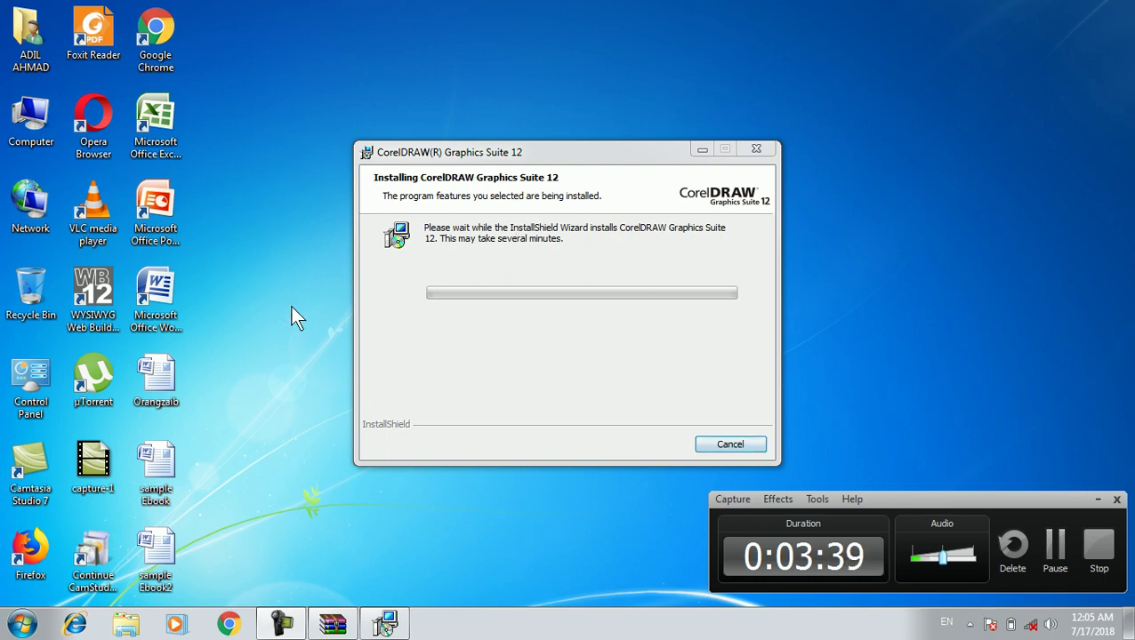
left_click(1054, 555)
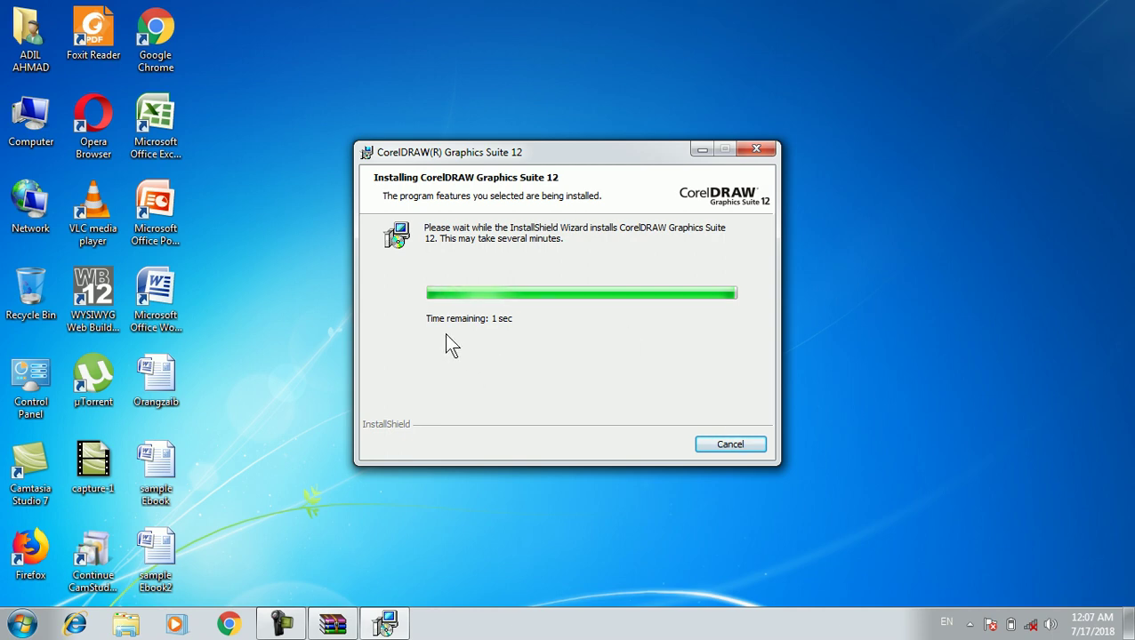
right_click(868, 212)
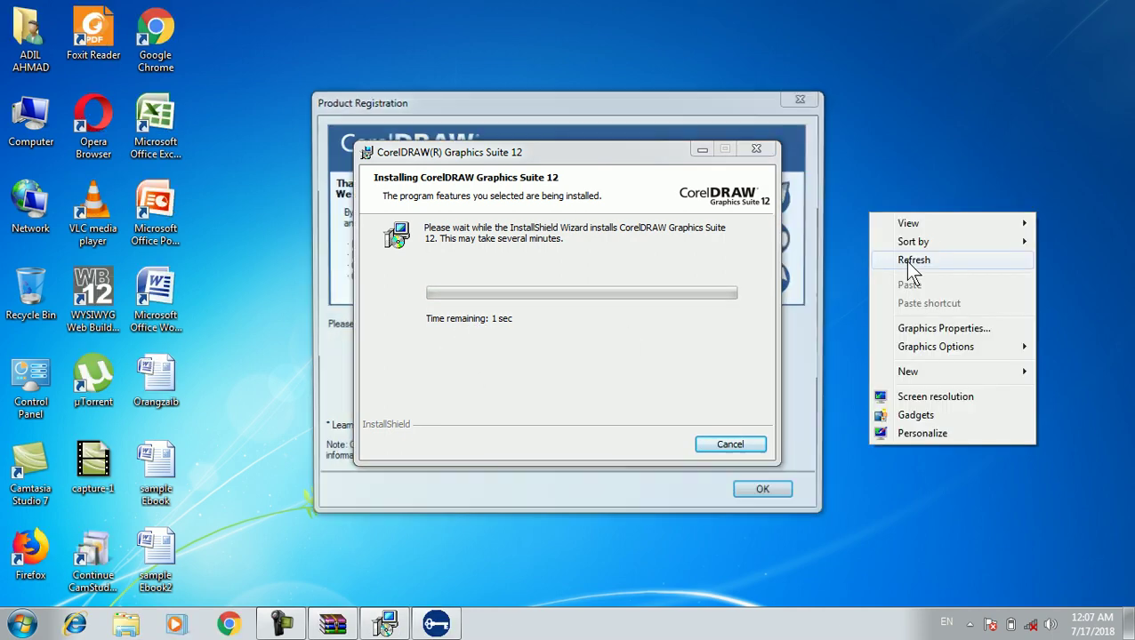
left_click(902, 257)
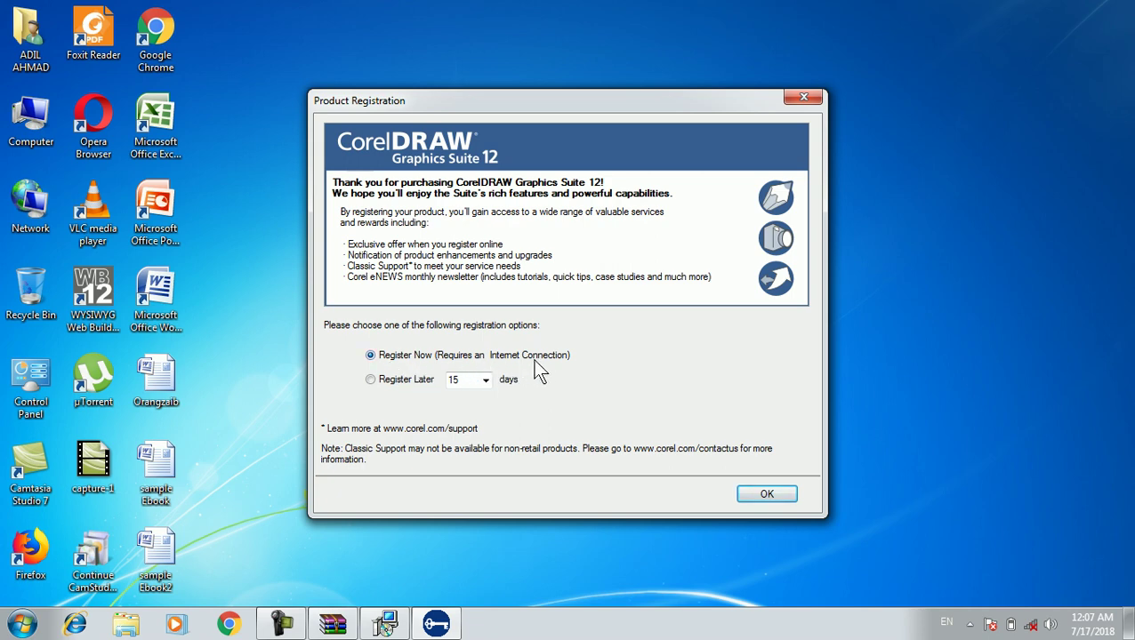
Step: Submit the Register Now (Requires an Internet Connection) option in the product registration
left_click(374, 383)
left_click(370, 356)
left_click(763, 496)
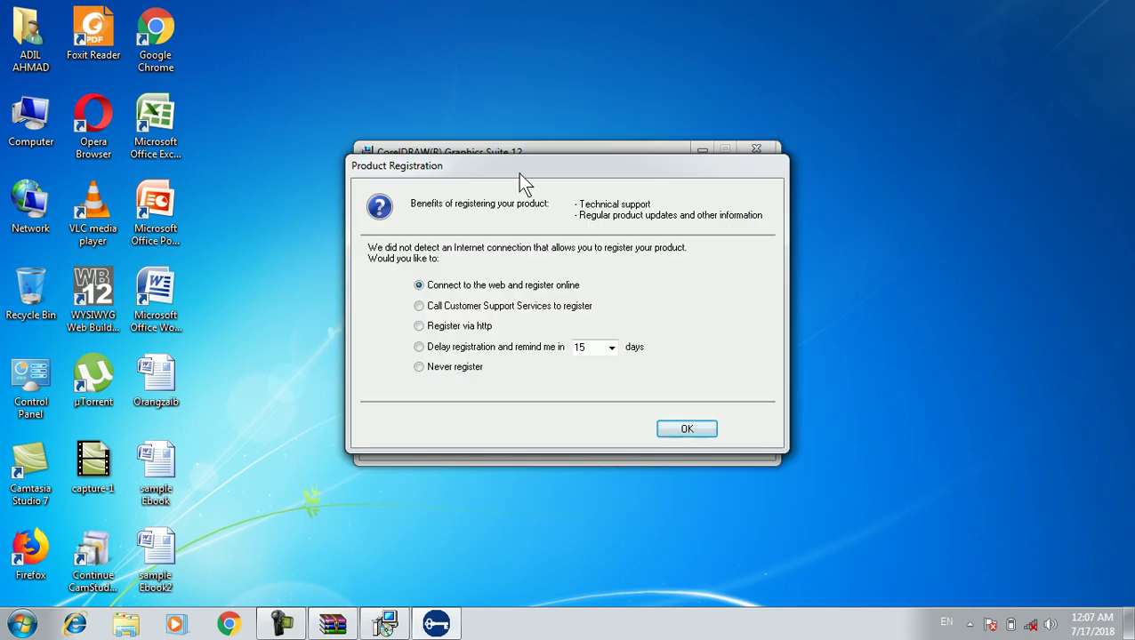
Step: Choose Never register, accept going without registration, and finish the installation wizard
mouse_move(519, 165)
left_mouse_down()
mouse_move(535, 188)
mouse_move(519, 164)
left_mouse_up()
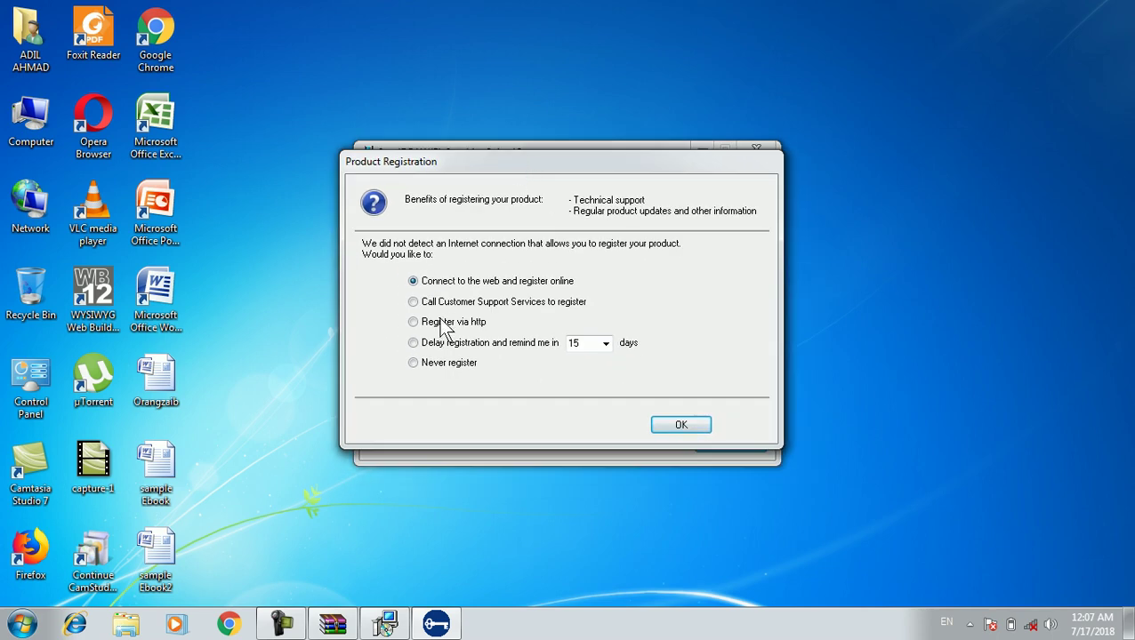
left_click(413, 364)
left_click(680, 425)
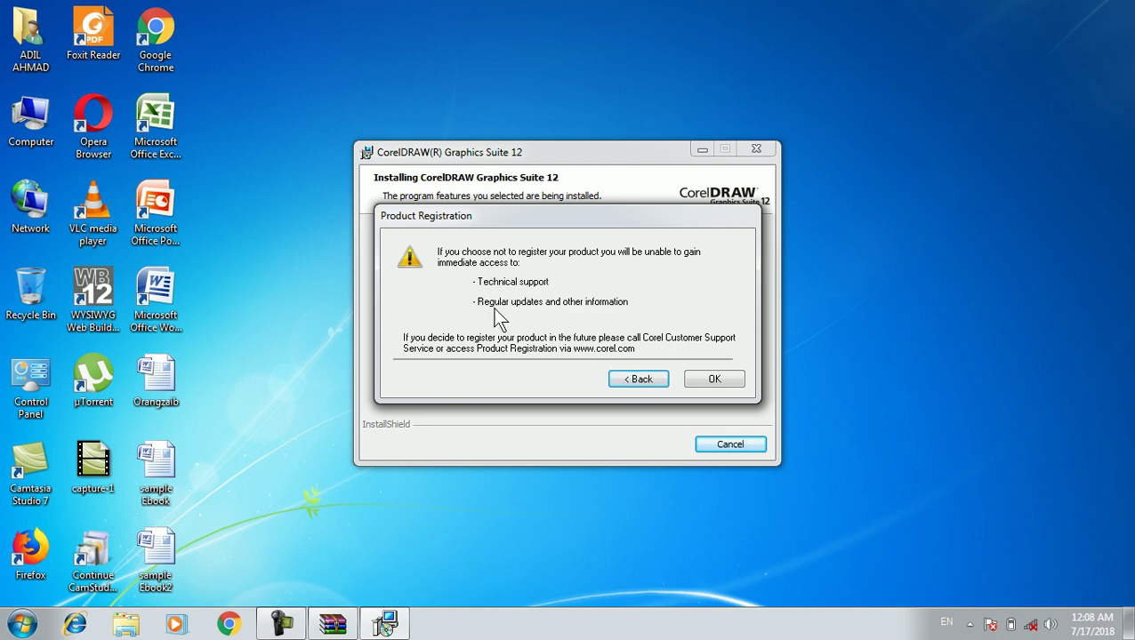
left_click(714, 380)
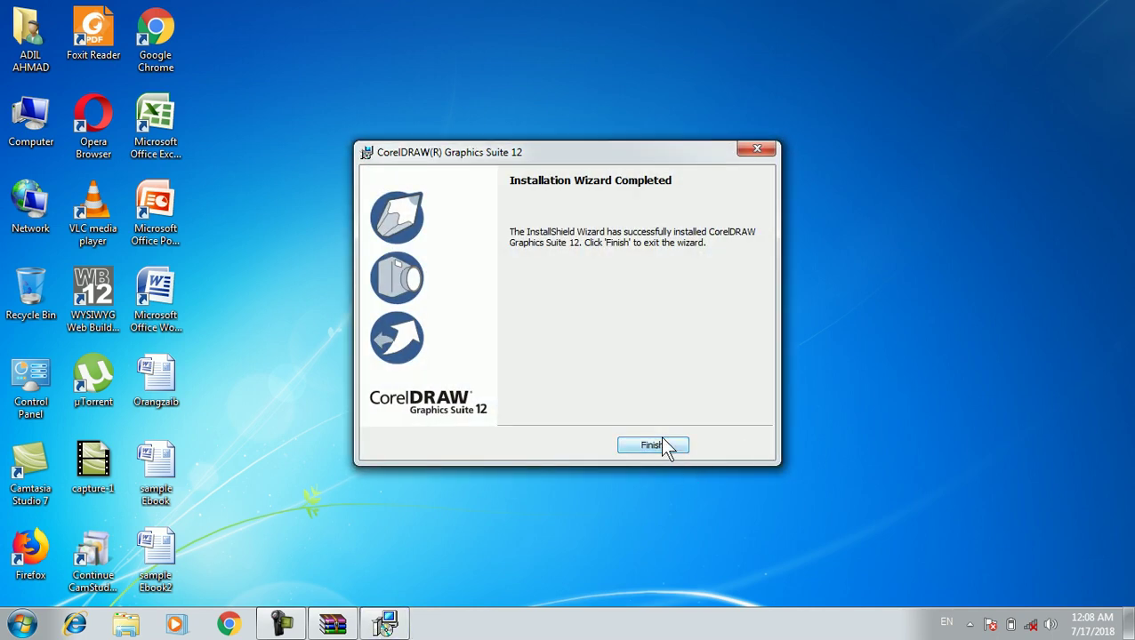
left_click(662, 442)
right_click(348, 138)
left_click(374, 178)
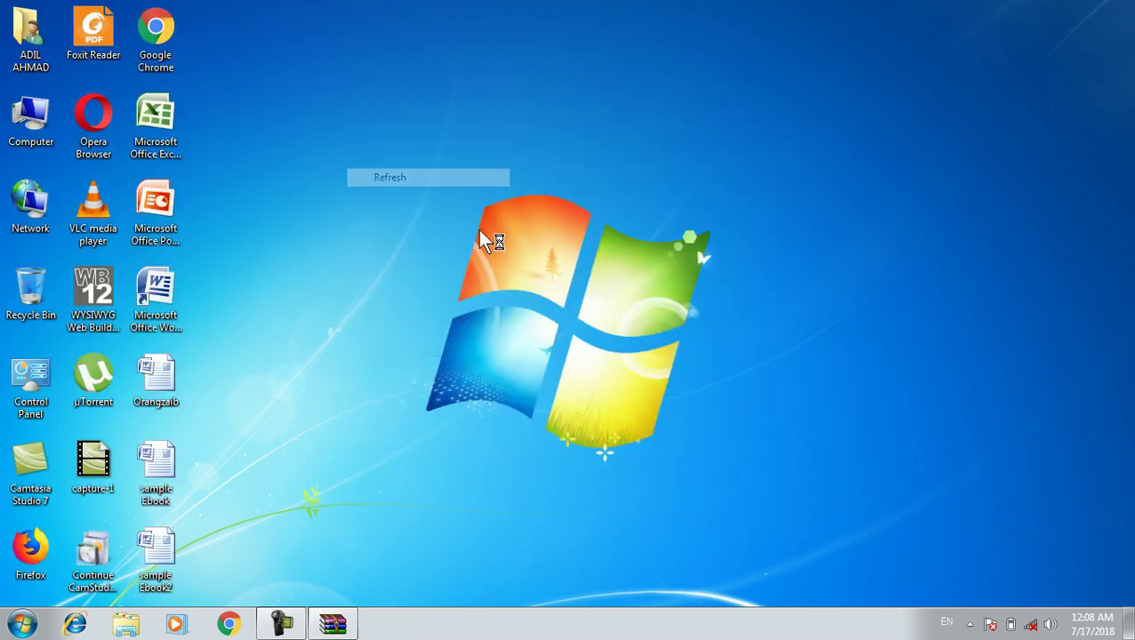
right_click(610, 121)
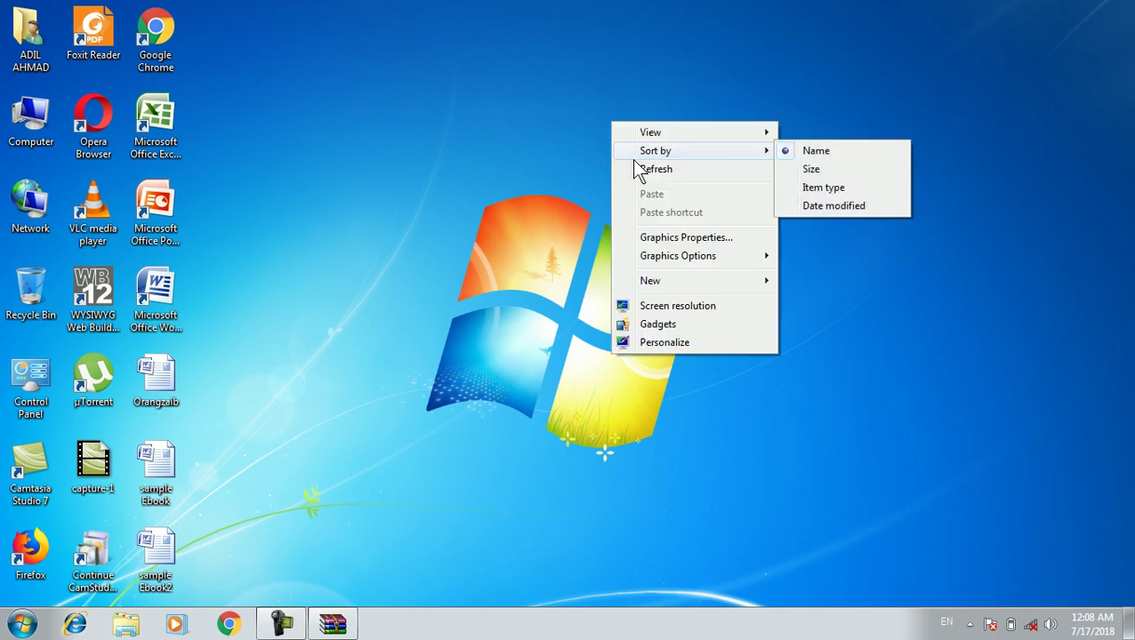
left_click(653, 173)
Step: Create a desktop shortcut for CorelDRAW 12 from the CorelDRAW Graphics Suite 12 program group and refresh the desktop
key("super")
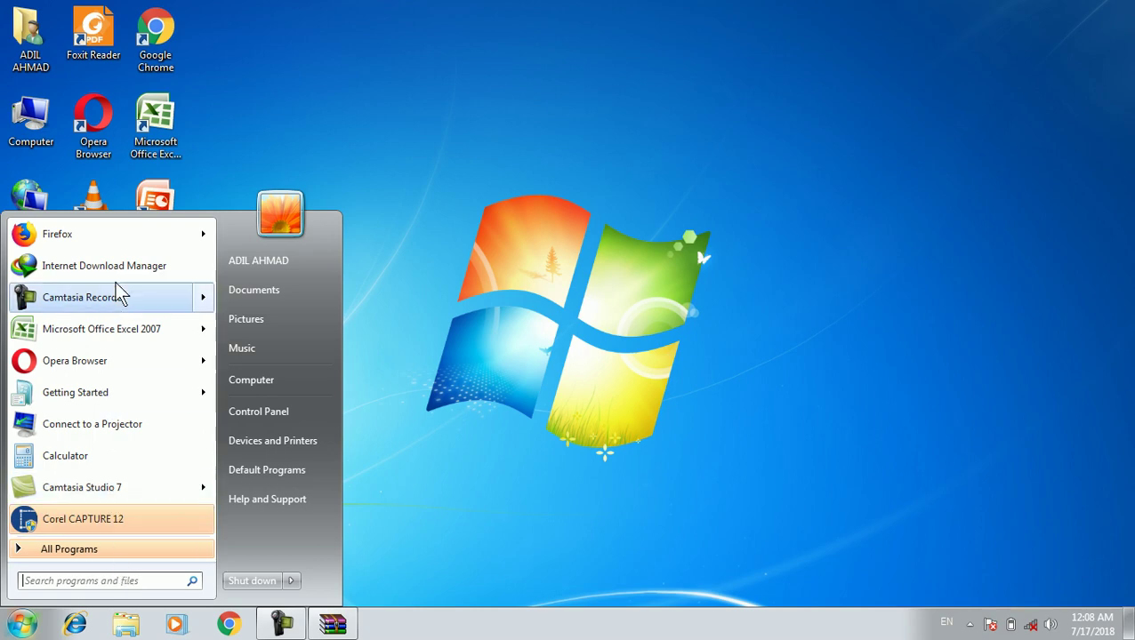
left_click(127, 551)
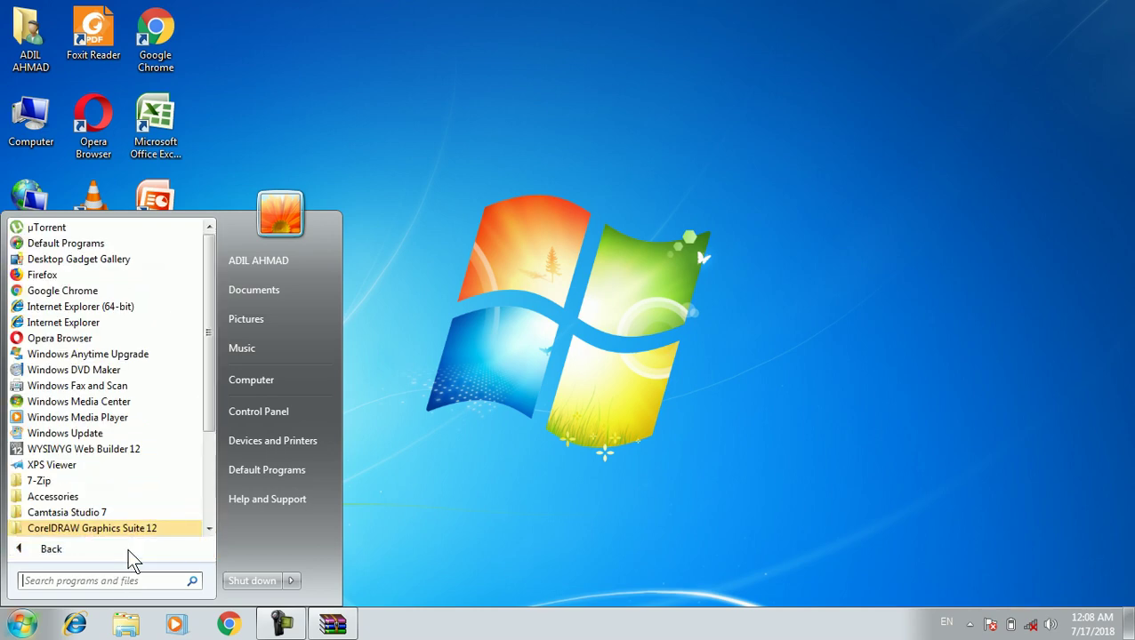
scroll(139, 423, "down", 3)
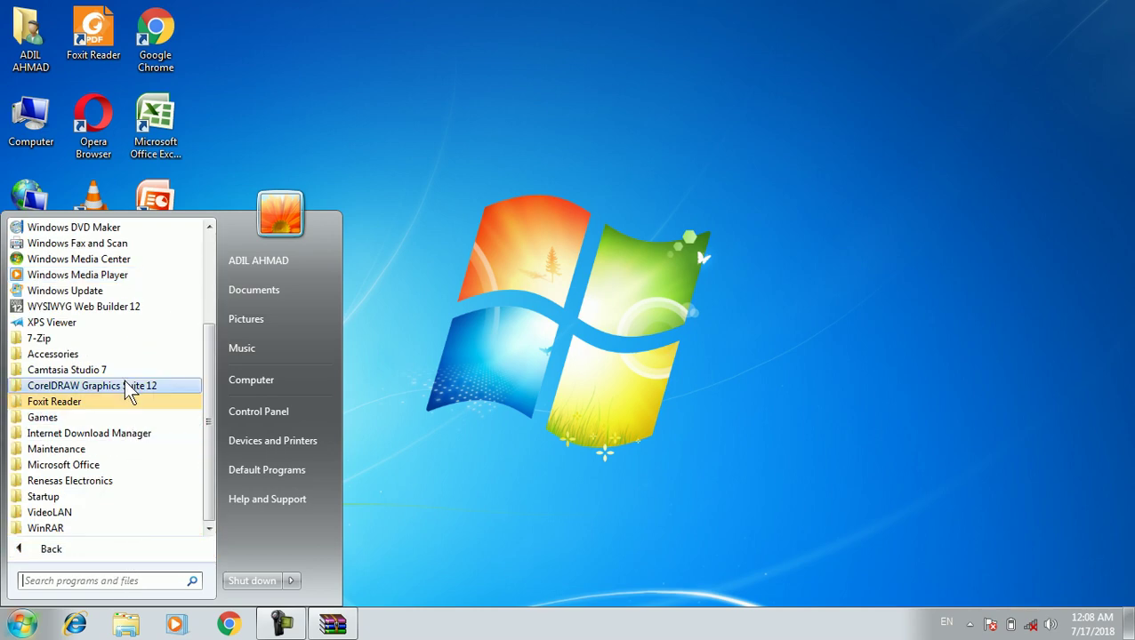
left_click(142, 389)
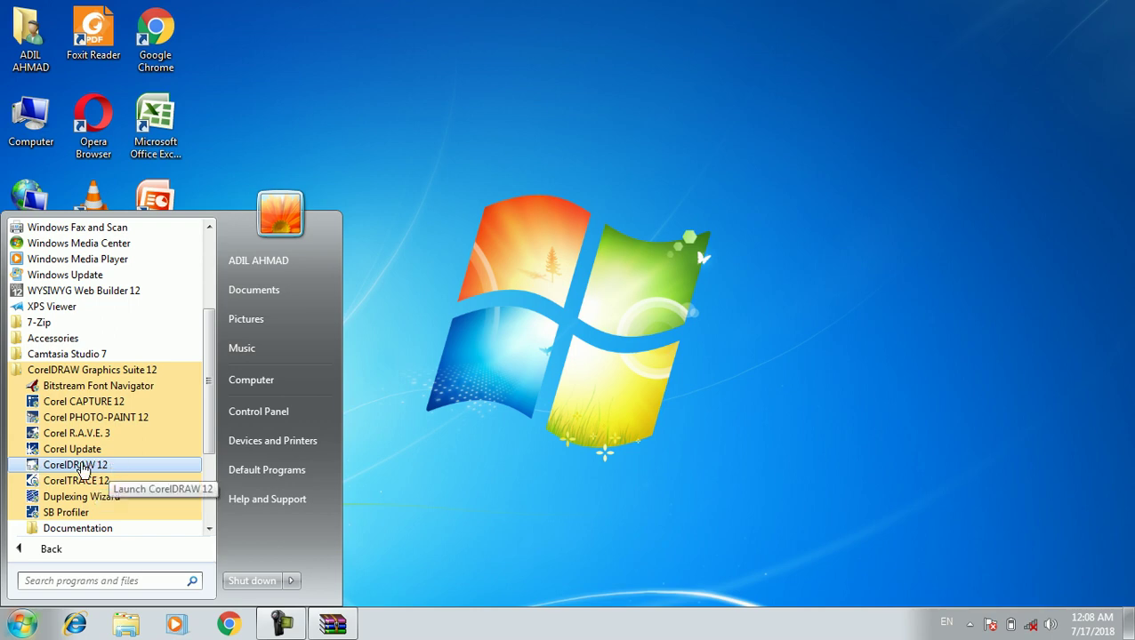
right_click(81, 468)
mouse_move(189, 345)
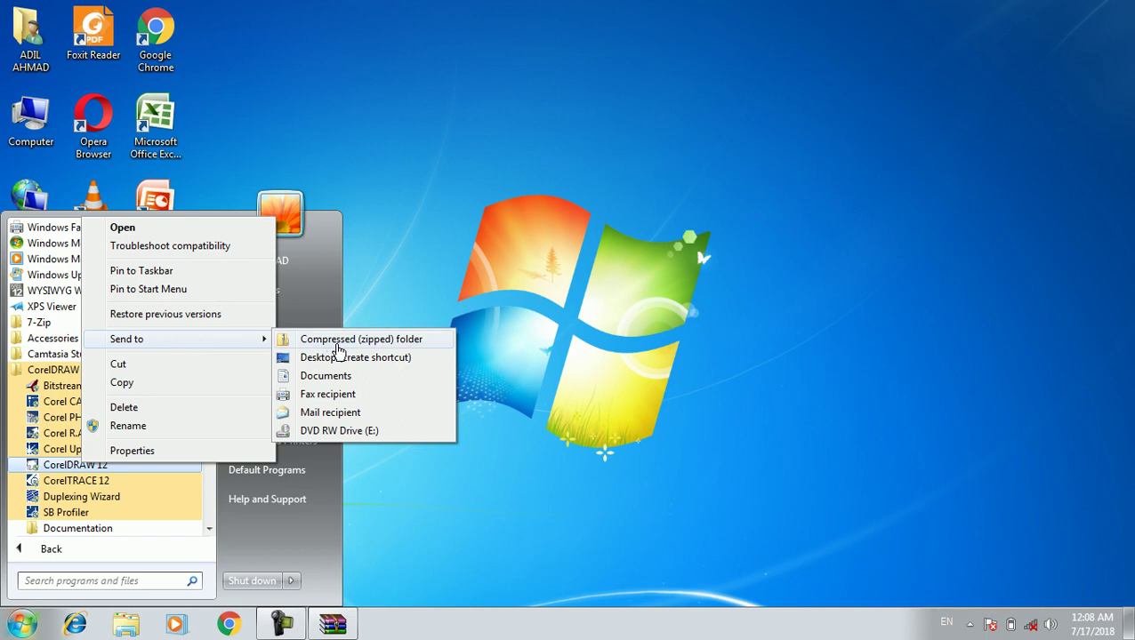
left_click(383, 360)
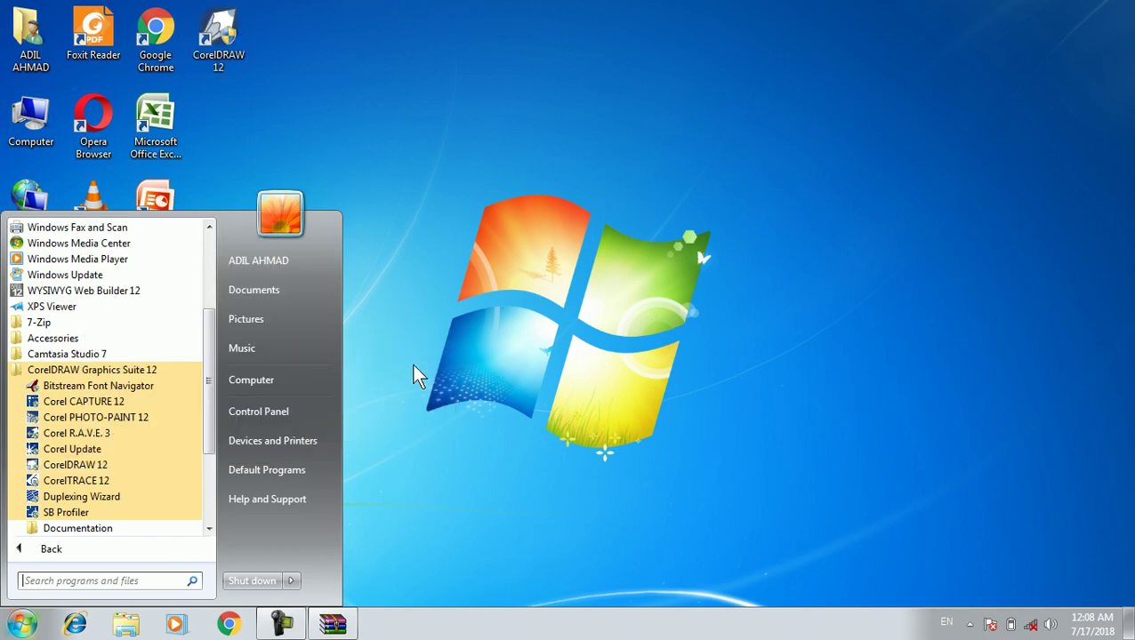
left_click(417, 374)
right_click(464, 114)
left_click(513, 160)
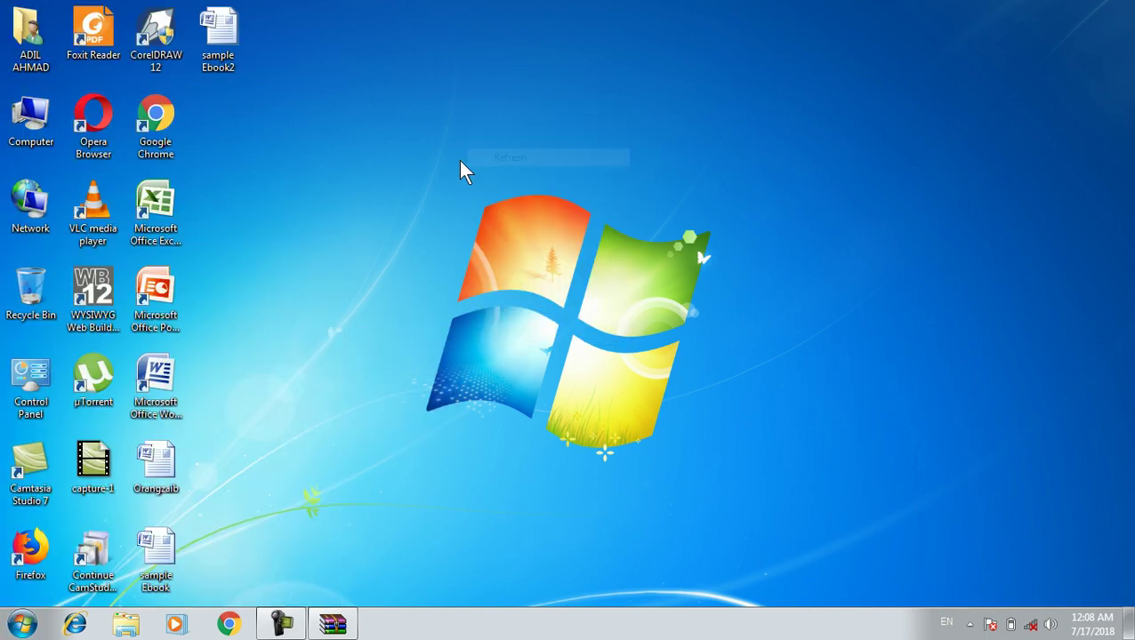
Step: Test CorelDRAW 12 by launching it from its desktop shortcut, and close its welcome screen and the program
left_click(165, 67)
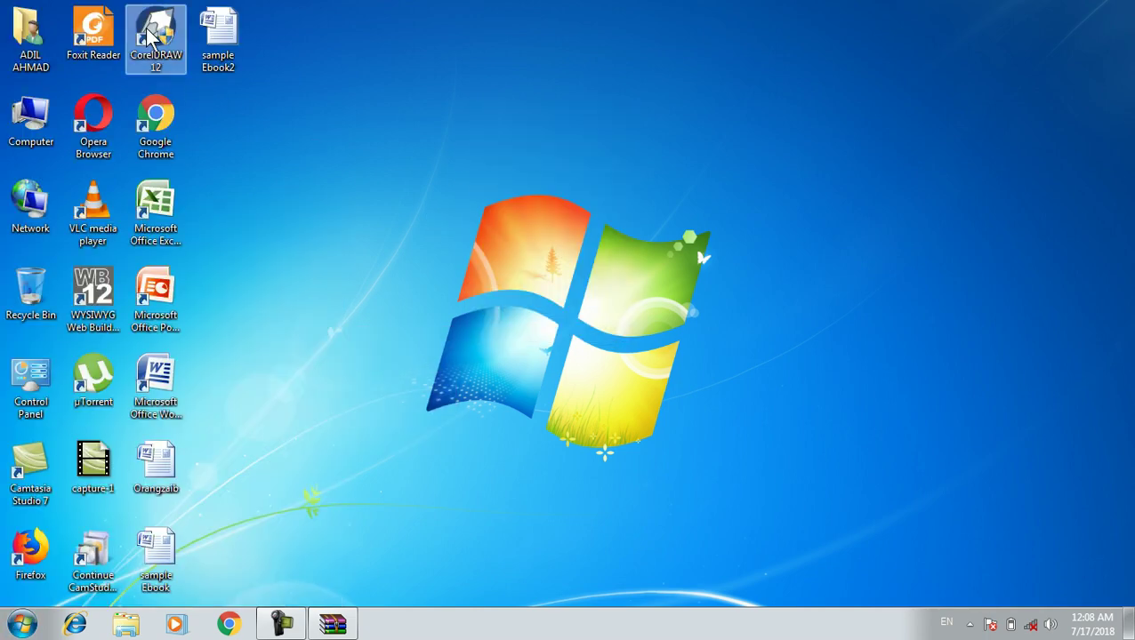
double_click(175, 63)
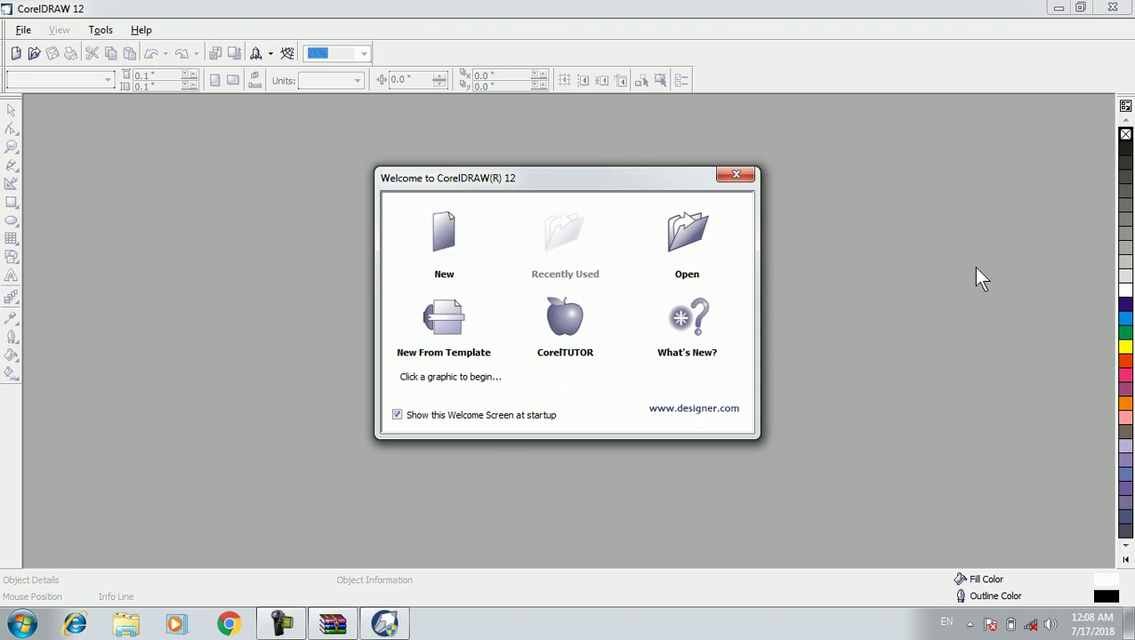
left_click(738, 176)
left_click(1126, 8)
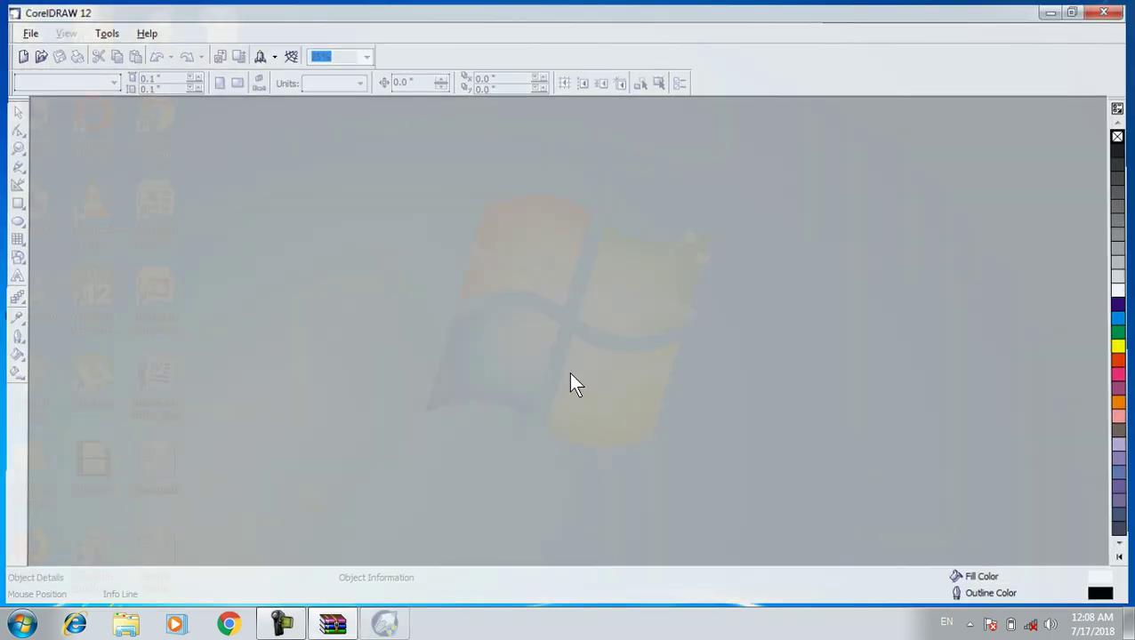
right_click(737, 82)
left_click(782, 127)
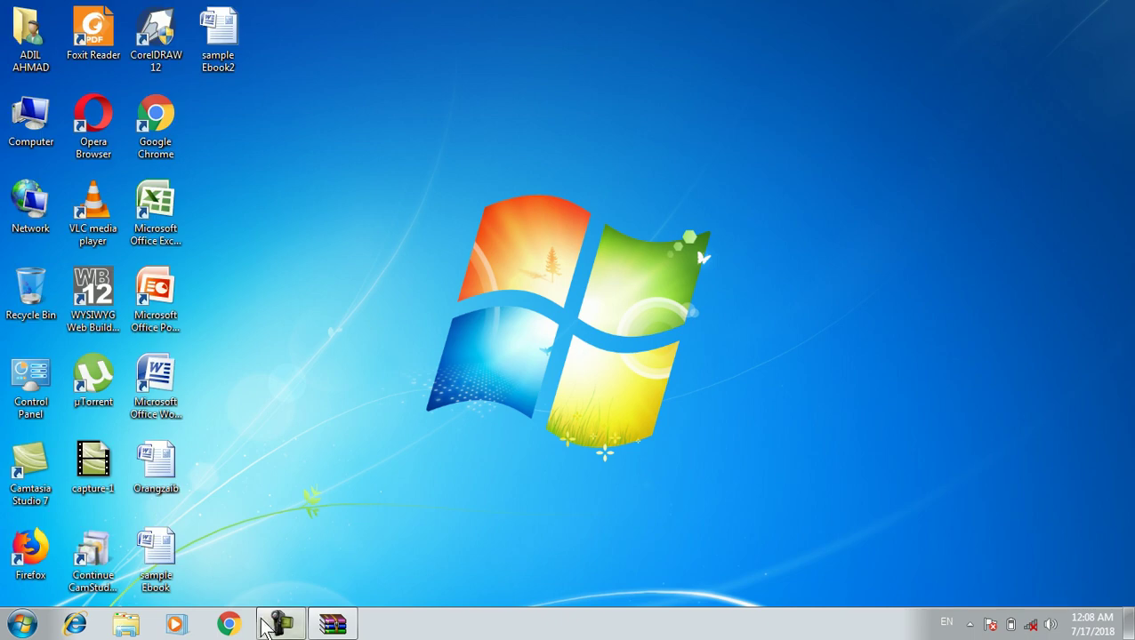